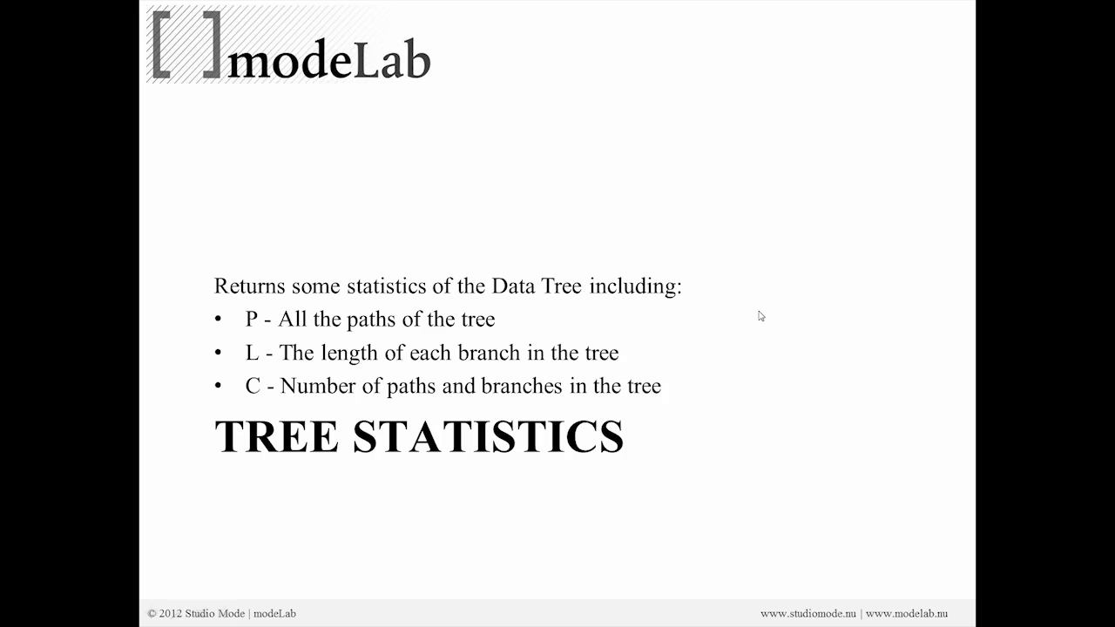
# Leave the Tree Statistics slide and switch back to the Rhinoceros window
pyautogui.hotkey('alt', 'Tab')
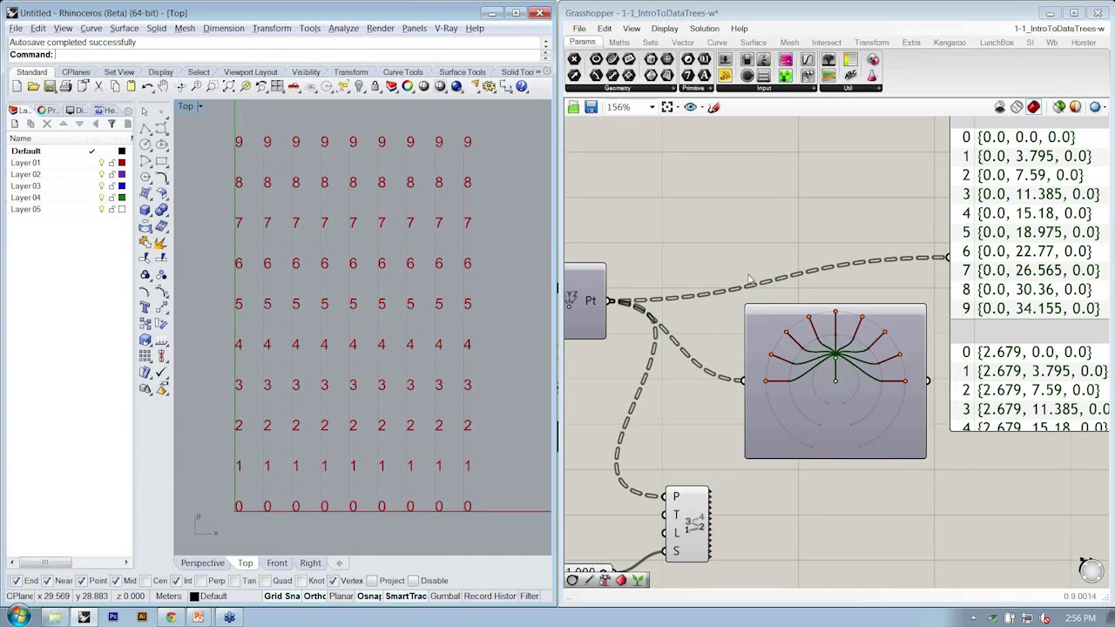
# Pan and zoom out Rhino's Top view to frame the whole numbered point grid
pyautogui.scroll(-2, 781, 296)
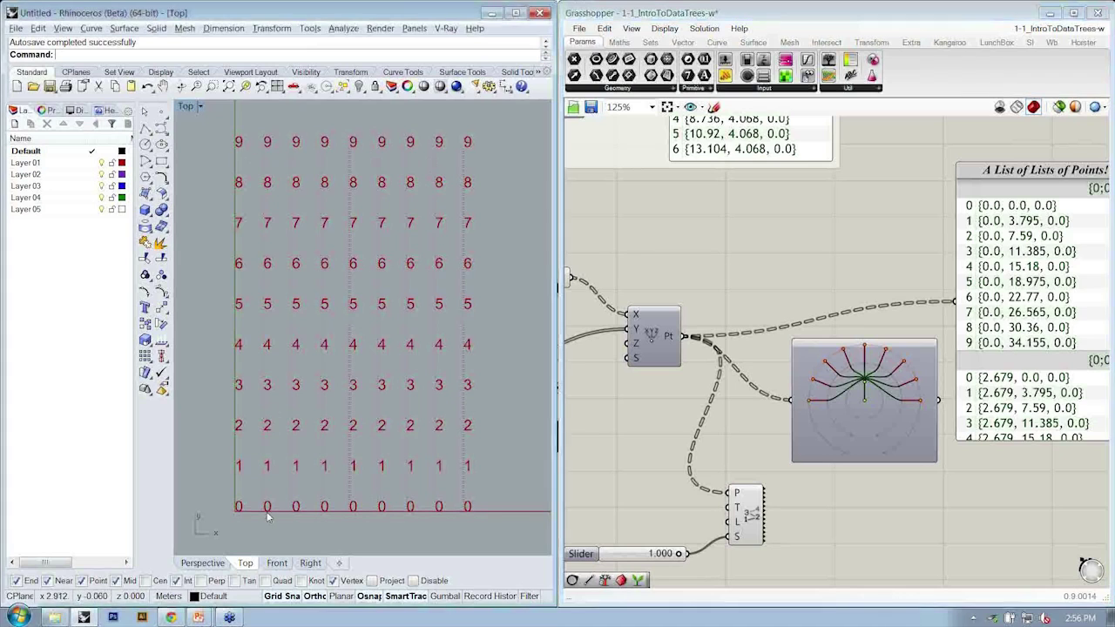
pyautogui.moveTo(267, 516); pyautogui.dragTo(278, 517, button='right')
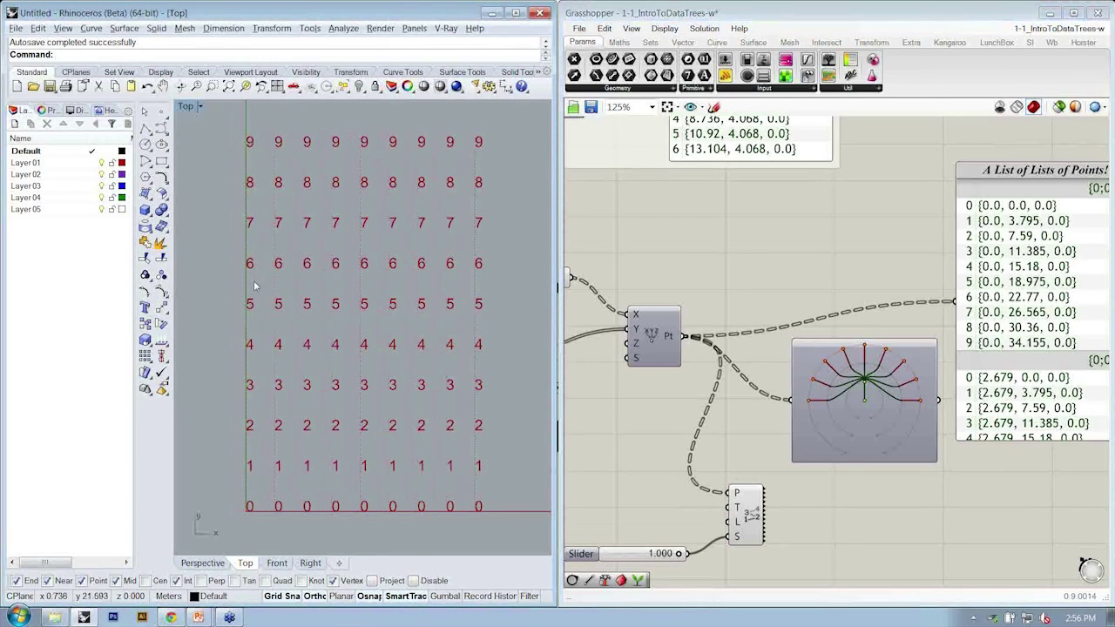
pyautogui.moveTo(251, 499); pyautogui.dragTo(236, 494, button='right')
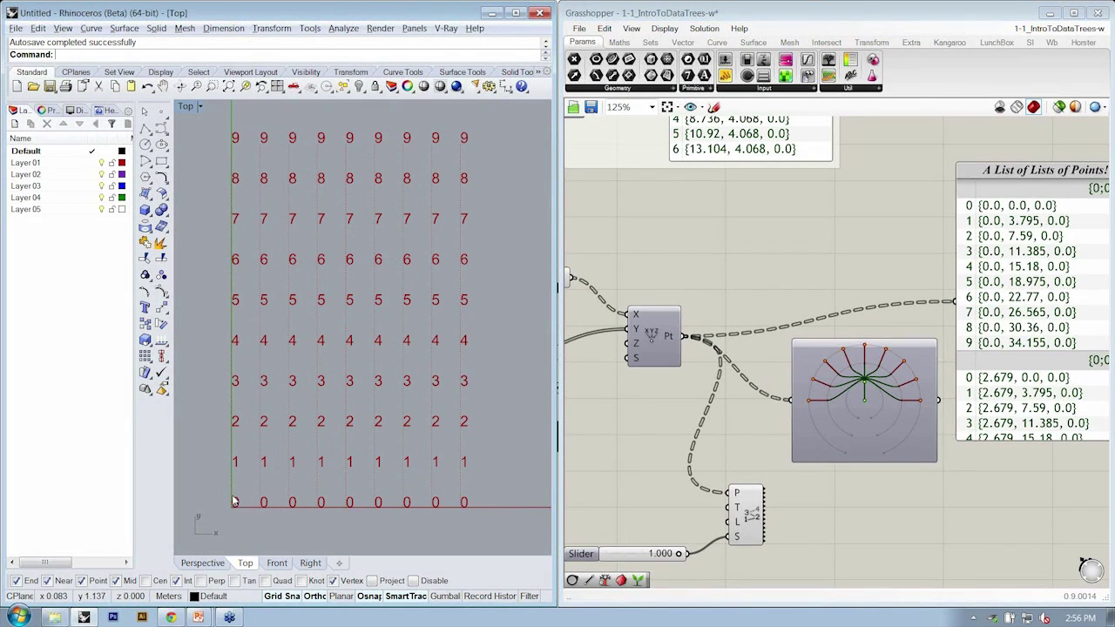
pyautogui.scroll(-3, 258, 424)
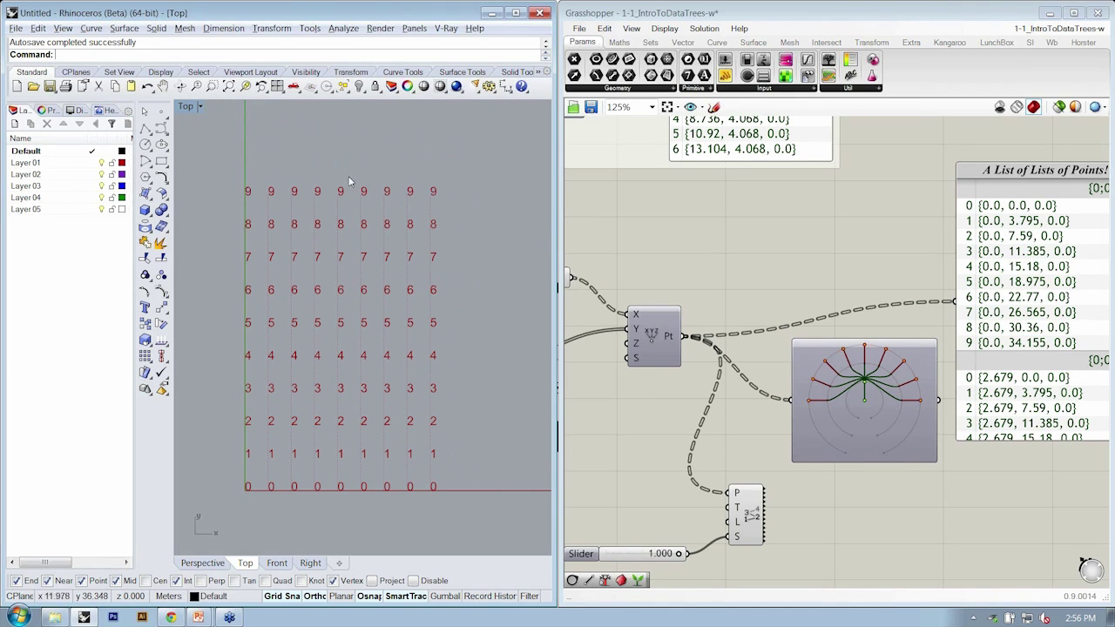
# Shorten the Param Viewer and move the lower Text Tag component further down the canvas
pyautogui.moveTo(854, 451); pyautogui.dragTo(832, 444, button='right')
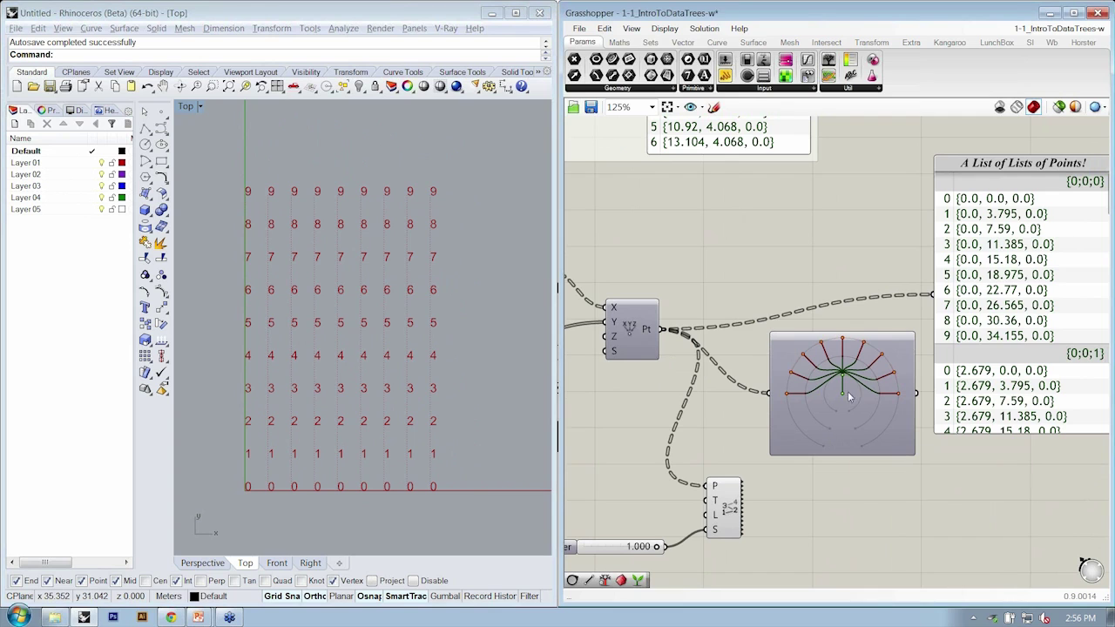
pyautogui.moveTo(906, 452); pyautogui.dragTo(906, 383)
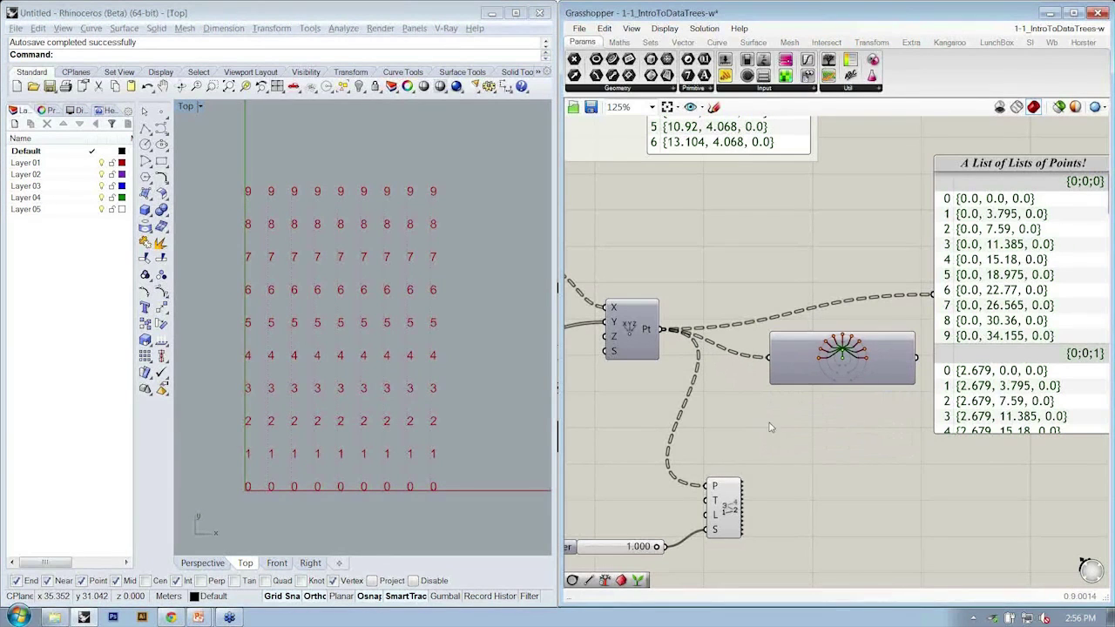
pyautogui.moveTo(722, 527); pyautogui.dragTo(738, 548)
pyautogui.click(761, 488)
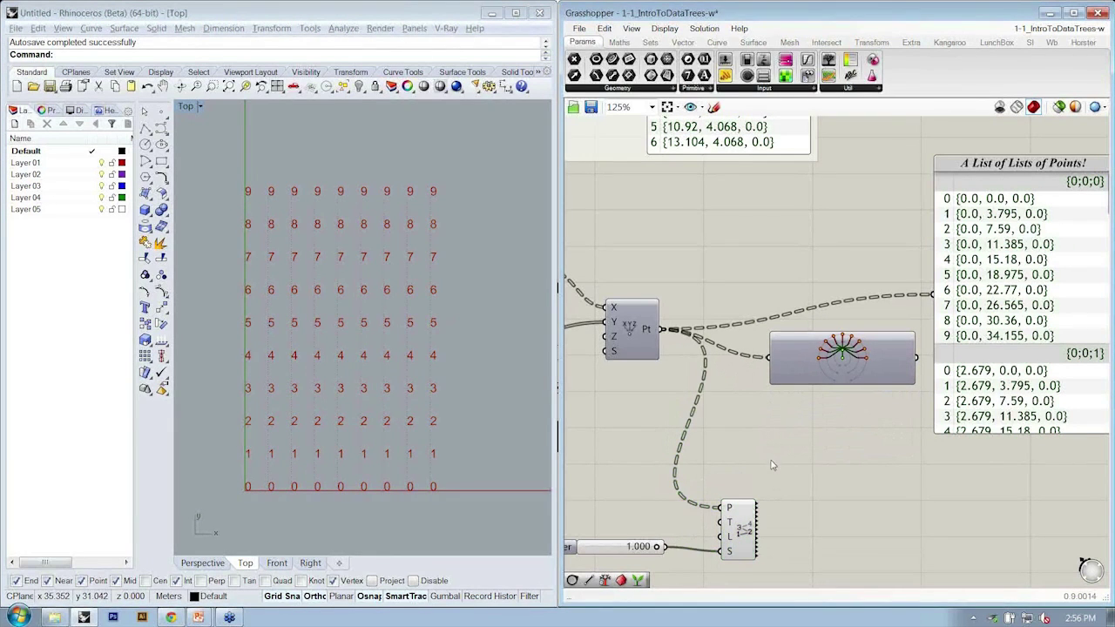
# Place a Tree Statistics component from Sets > Tree below the tree viewer and wire the Pt output into its T input
pyautogui.click(652, 42)
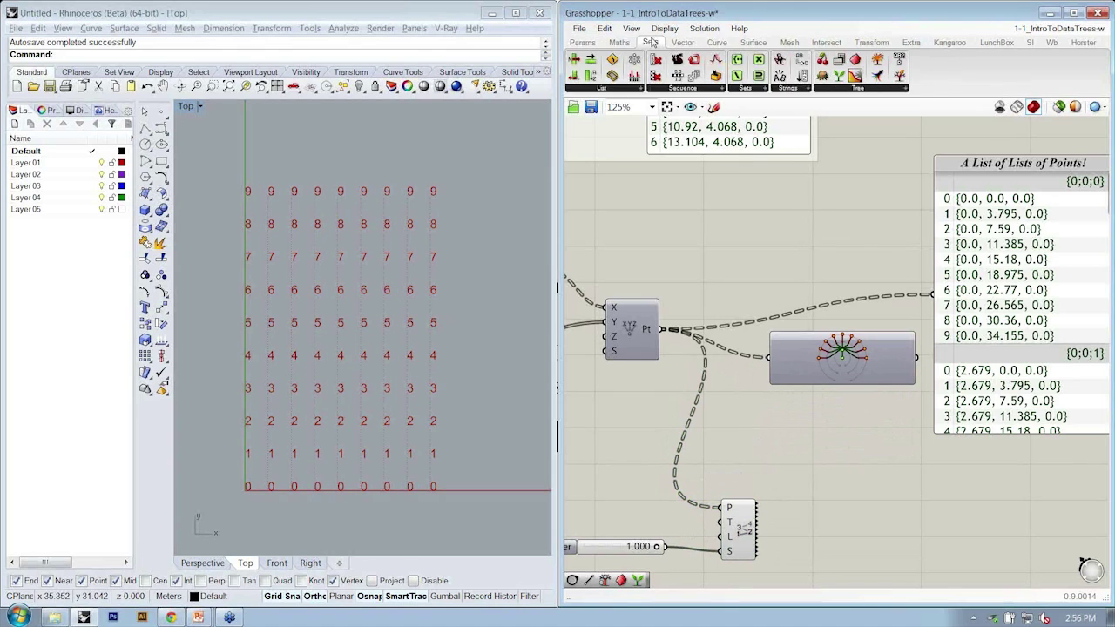
pyautogui.click(858, 90)
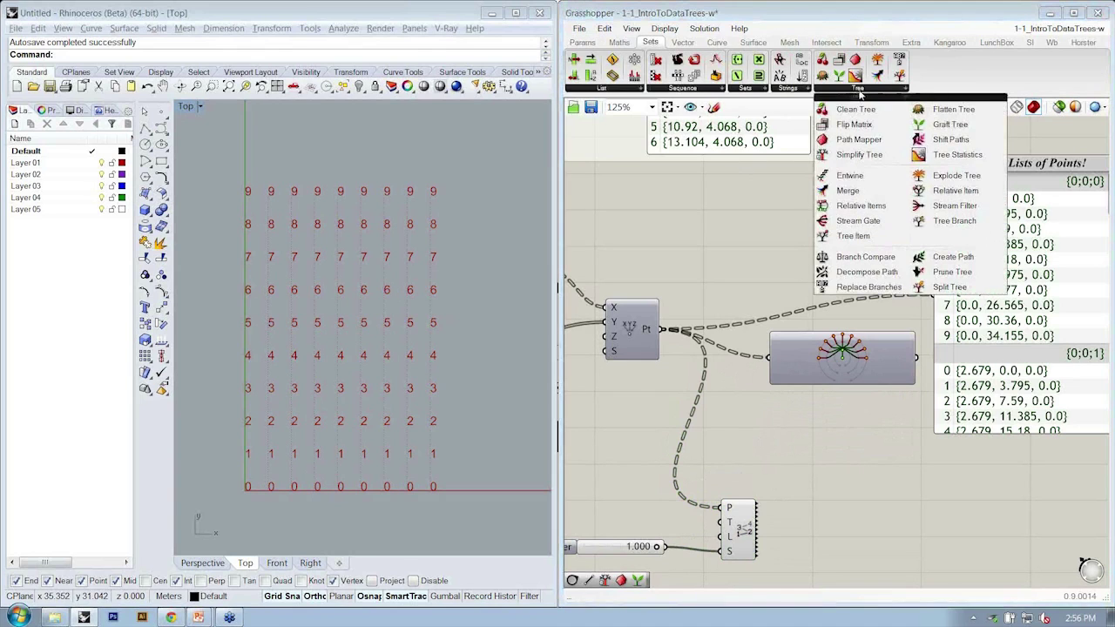
pyautogui.click(926, 154)
pyautogui.click(784, 440)
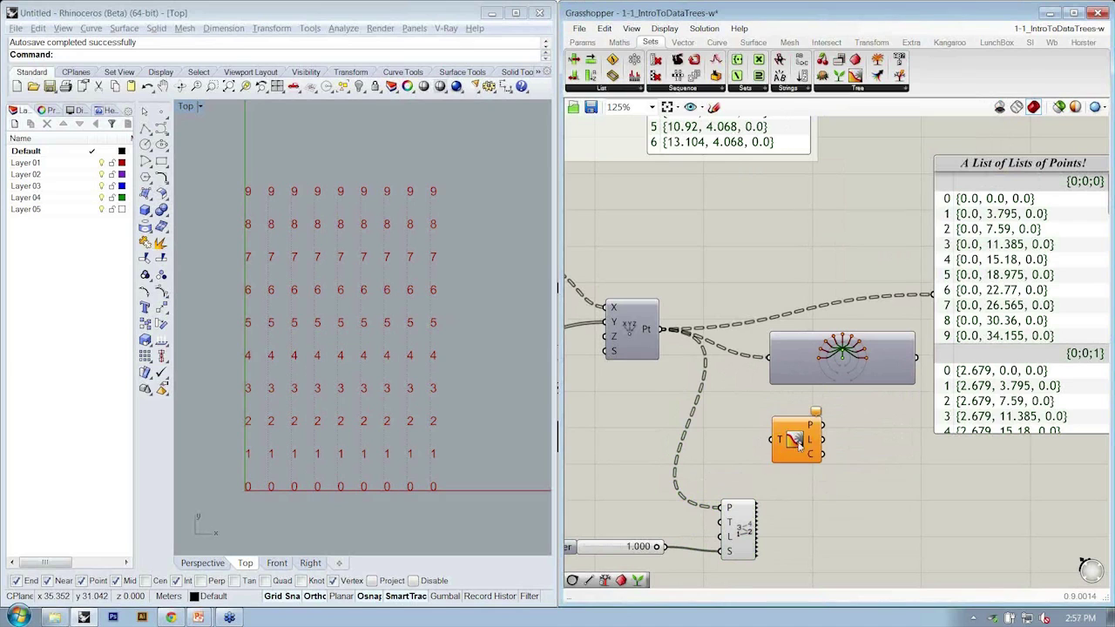
pyautogui.moveTo(779, 439); pyautogui.dragTo(756, 420, button='right')
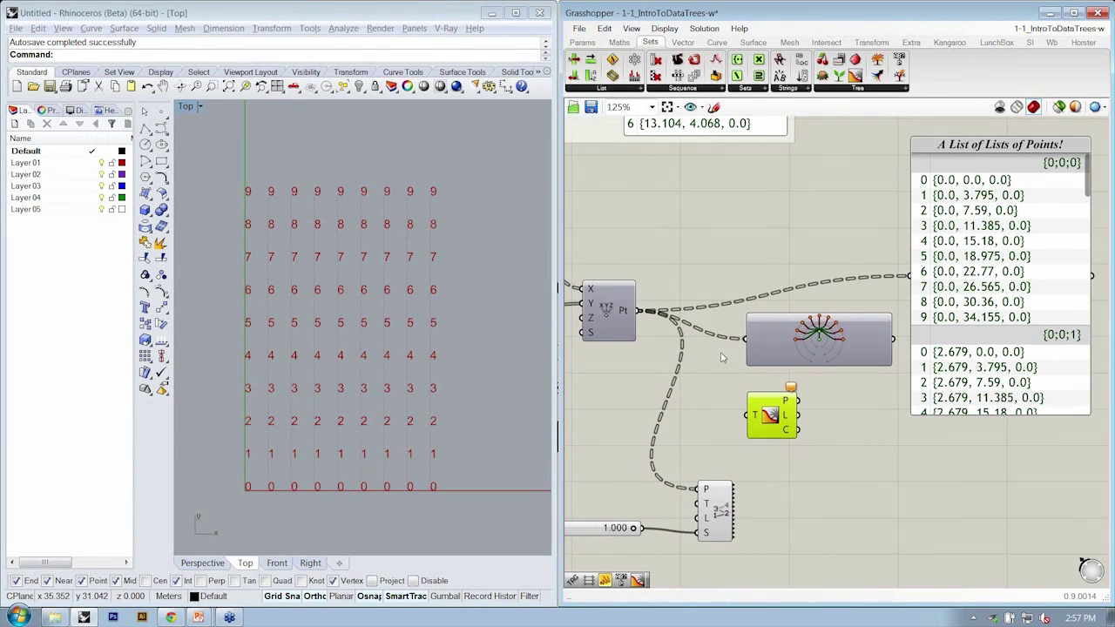
pyautogui.moveTo(642, 312); pyautogui.dragTo(751, 415)
pyautogui.scroll(3, 871, 453)
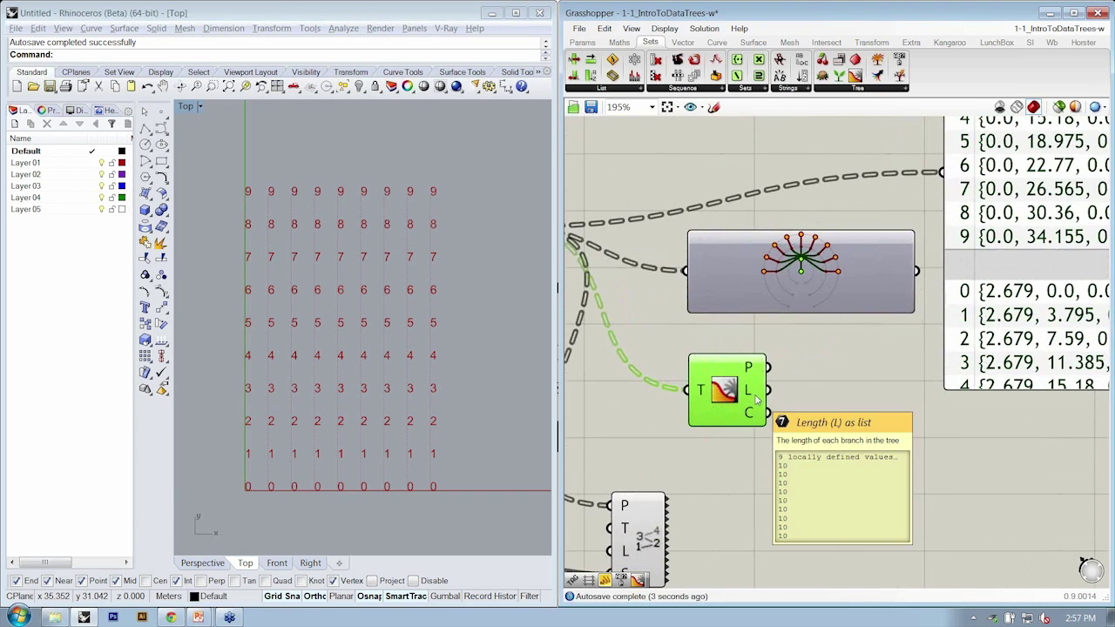
# Switch the Param Viewer to a text list of 9 branches with 10 items each, then select Tree Statistics
pyautogui.moveTo(751, 416)
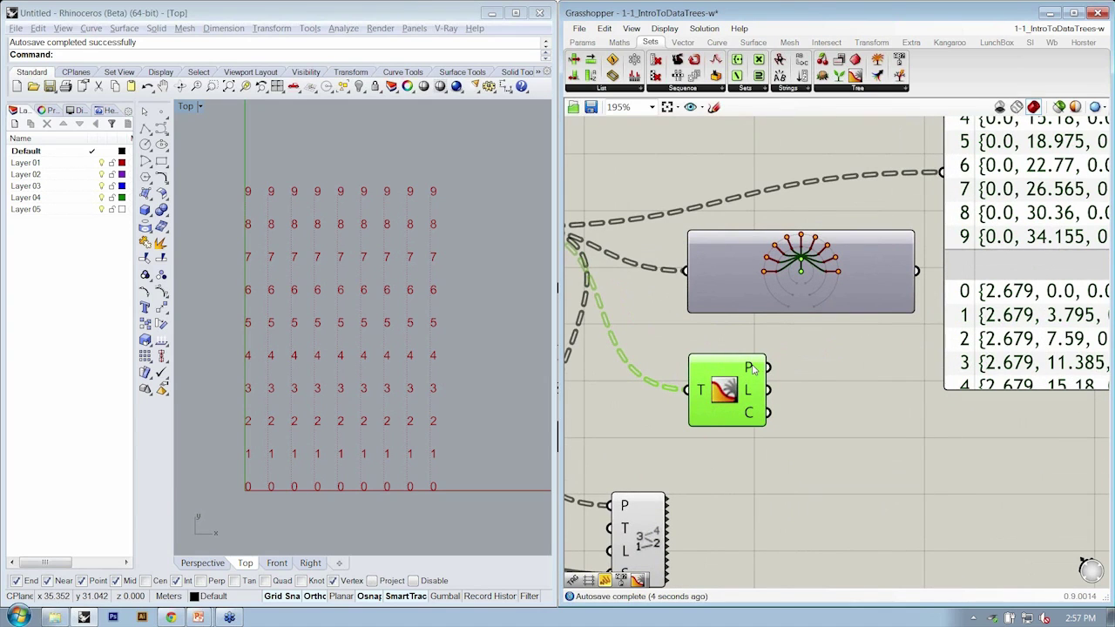
pyautogui.moveTo(750, 367)
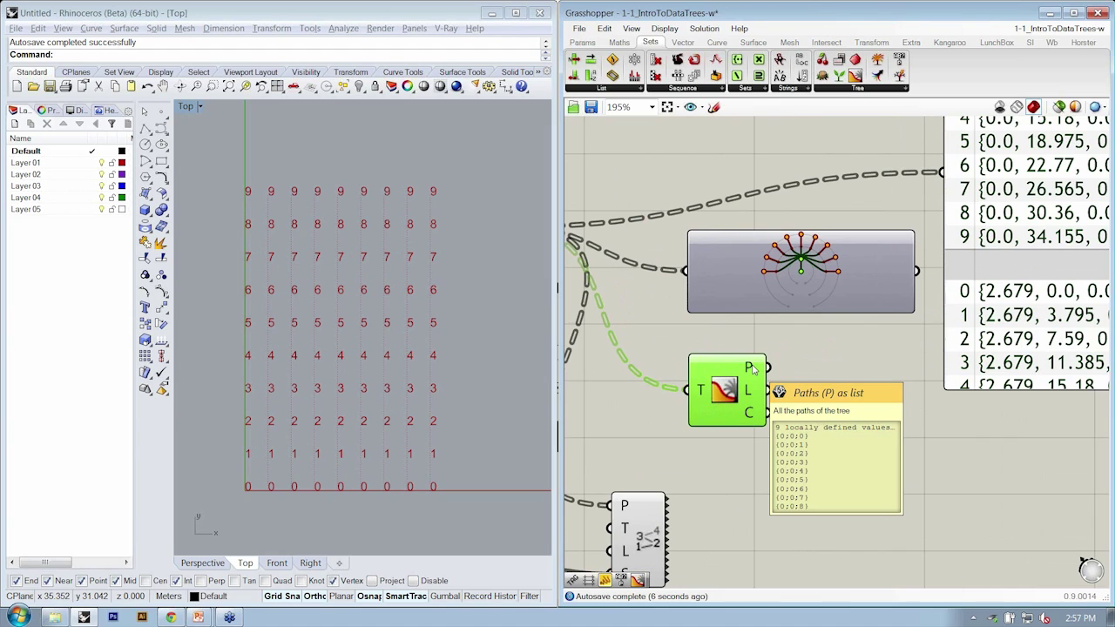
pyautogui.moveTo(750, 390)
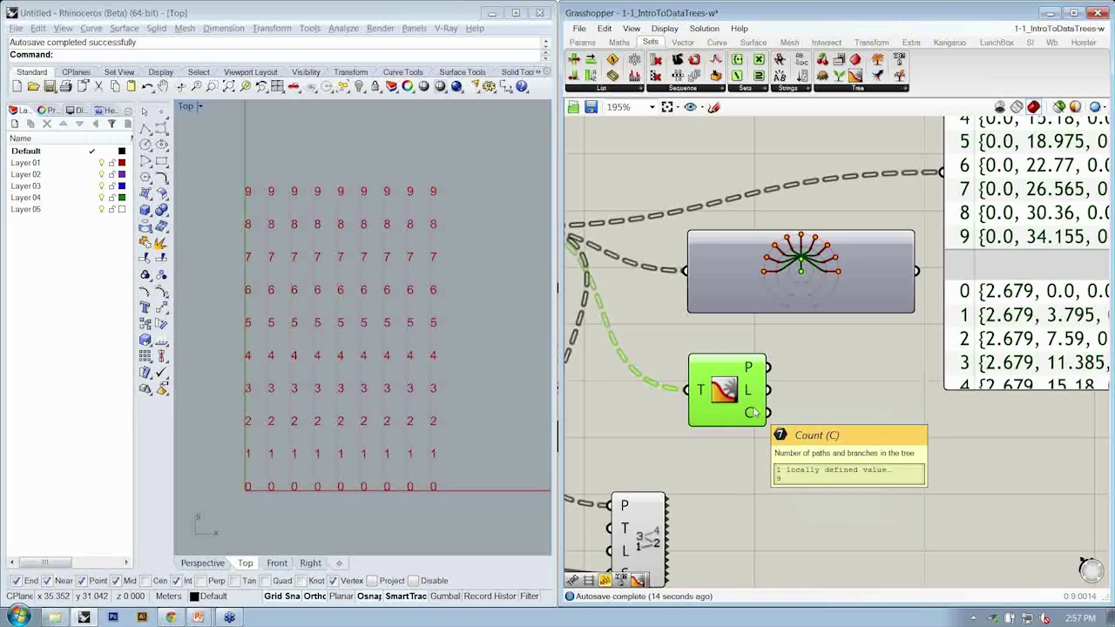
pyautogui.moveTo(842, 419); pyautogui.dragTo(809, 425, button='right')
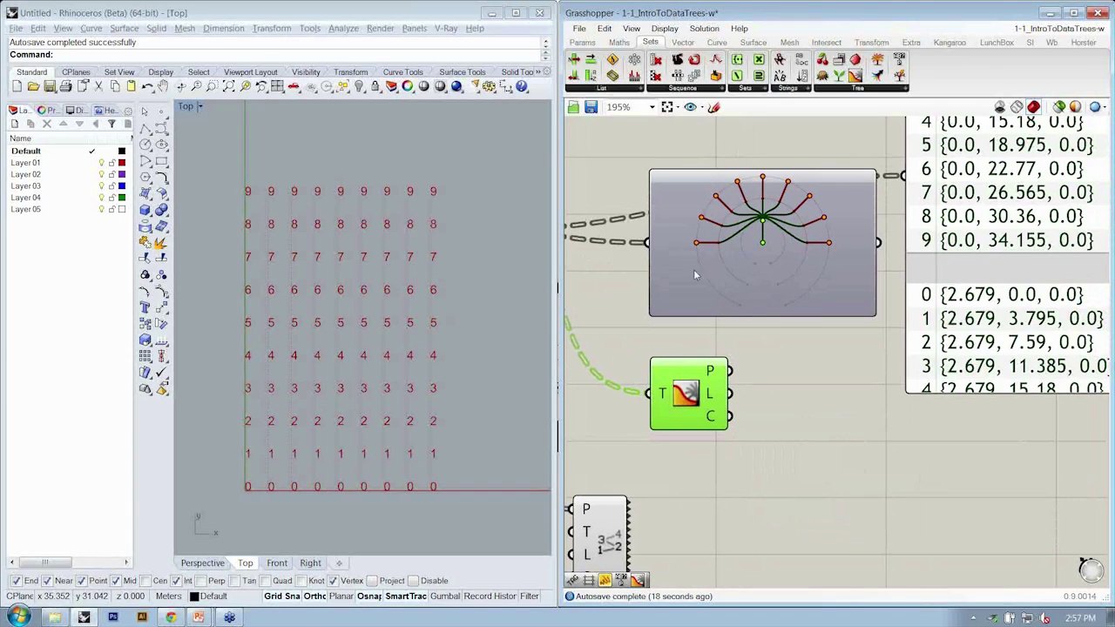
pyautogui.moveTo(694, 276); pyautogui.dragTo(698, 308)
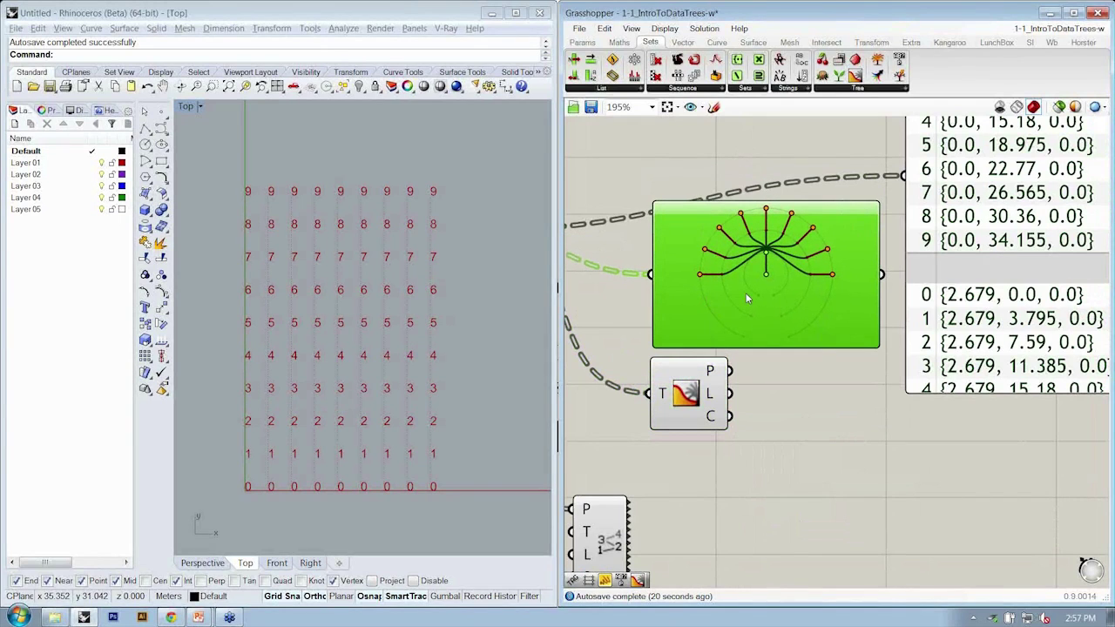
pyautogui.doubleClick(760, 312)
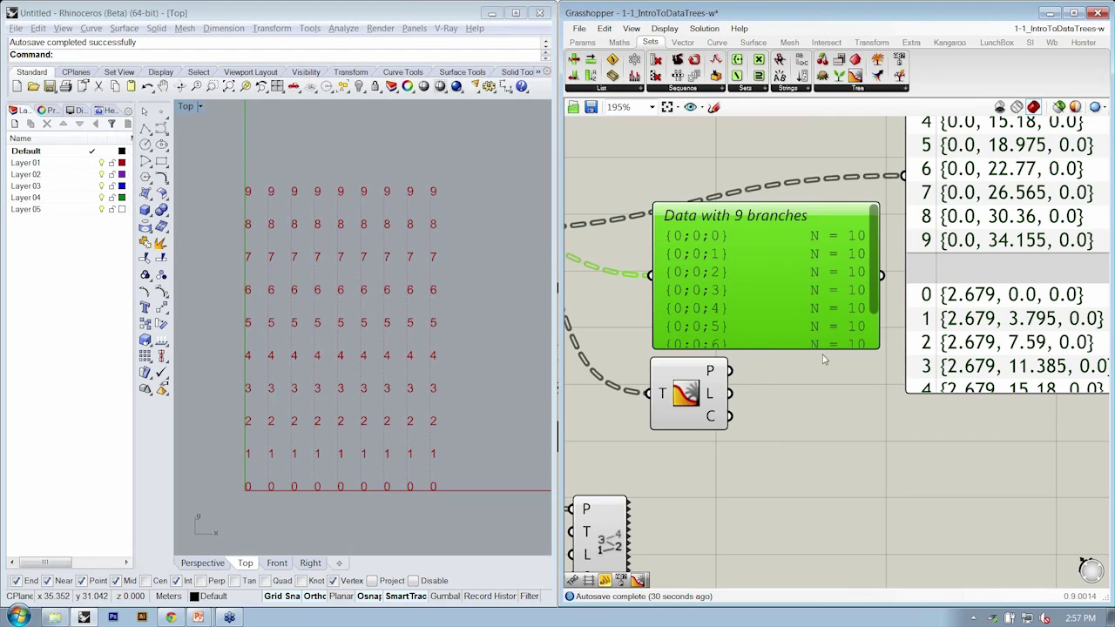
pyautogui.click(697, 376)
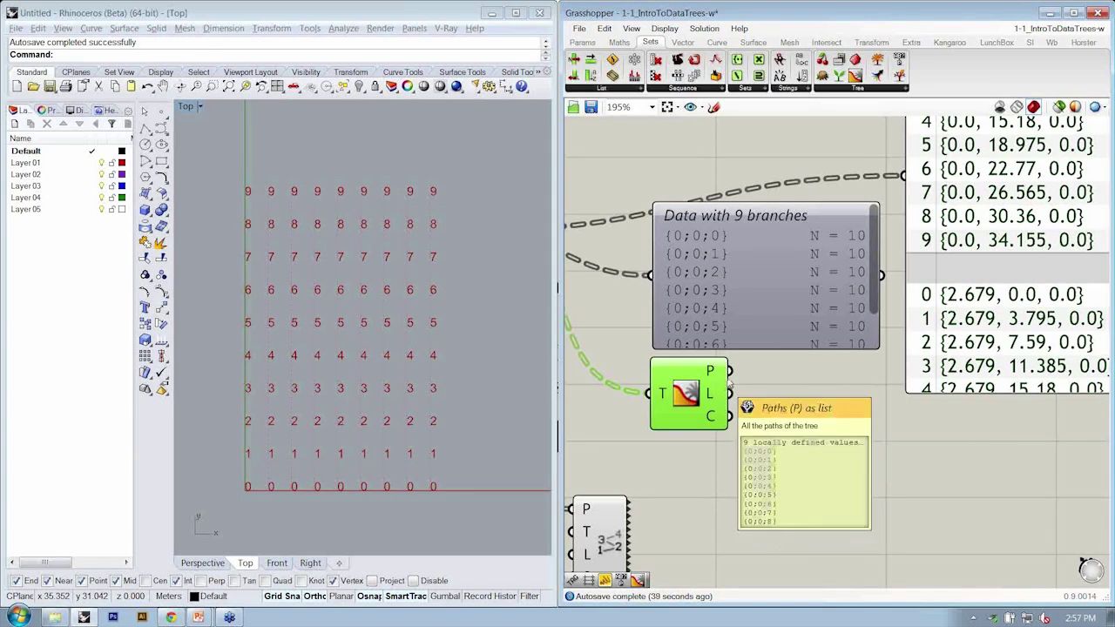
# Wire the Tree Statistics paths into the lower panel so it lists {0;0;0} through {0;0;8}
pyautogui.scroll(-2, 795, 392)
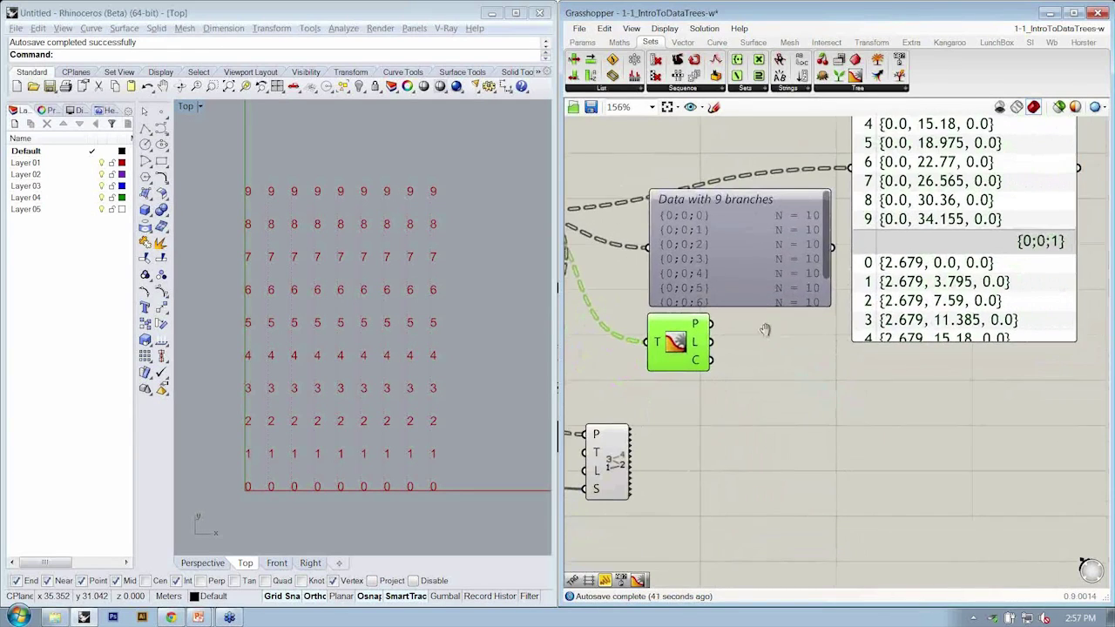
pyautogui.scroll(-2, 868, 272)
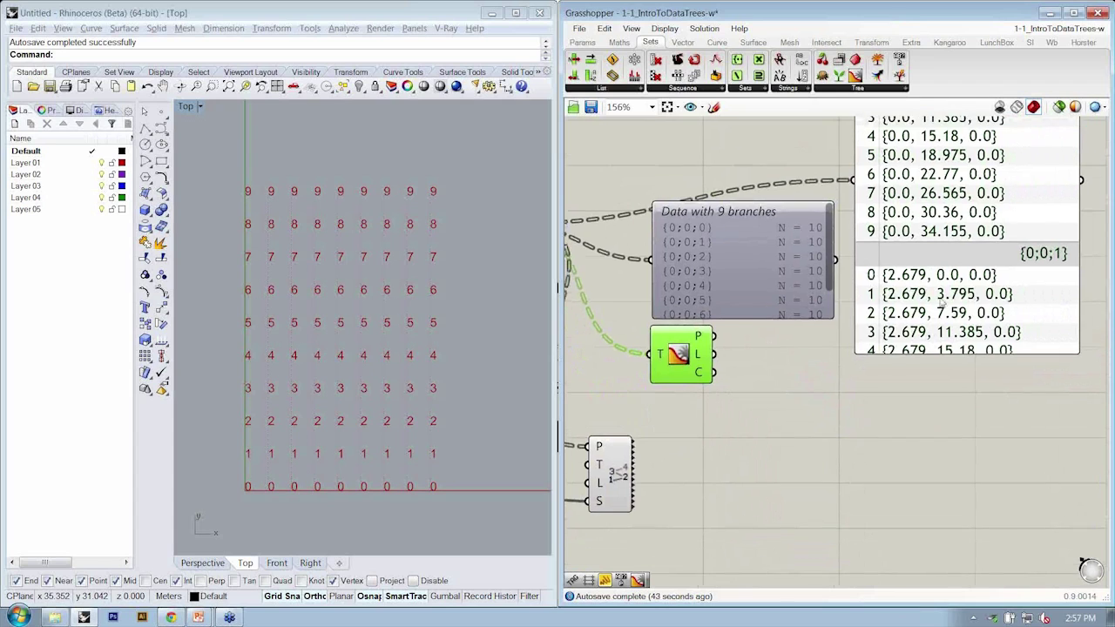
pyautogui.moveTo(857, 378); pyautogui.dragTo(832, 436)
pyautogui.click(867, 264)
pyautogui.scroll(2, 833, 436)
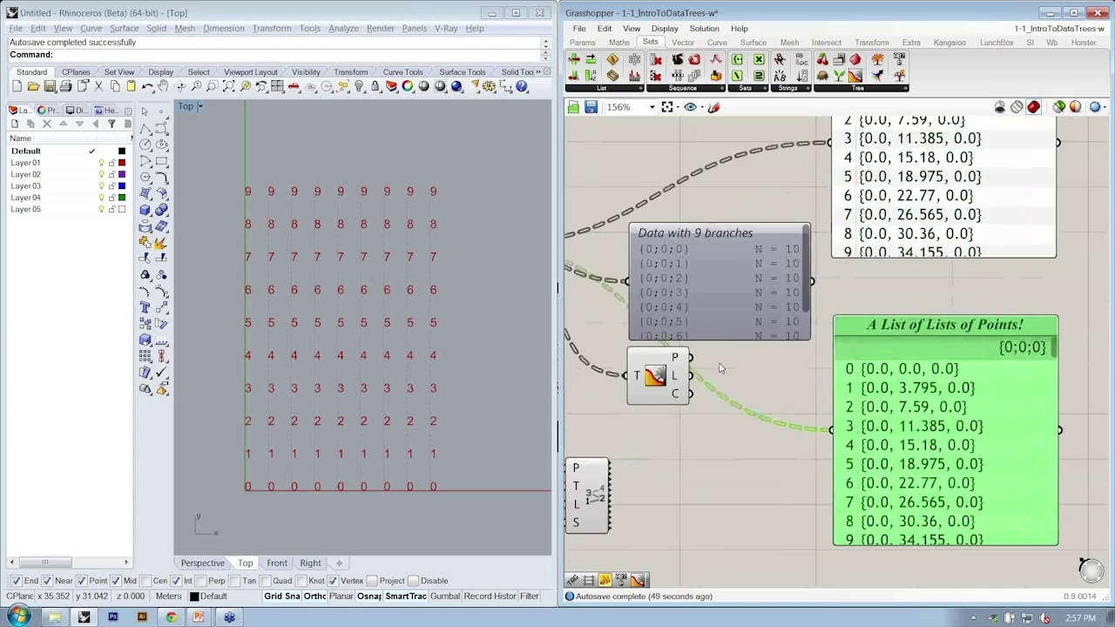
pyautogui.moveTo(690, 357); pyautogui.dragTo(835, 427)
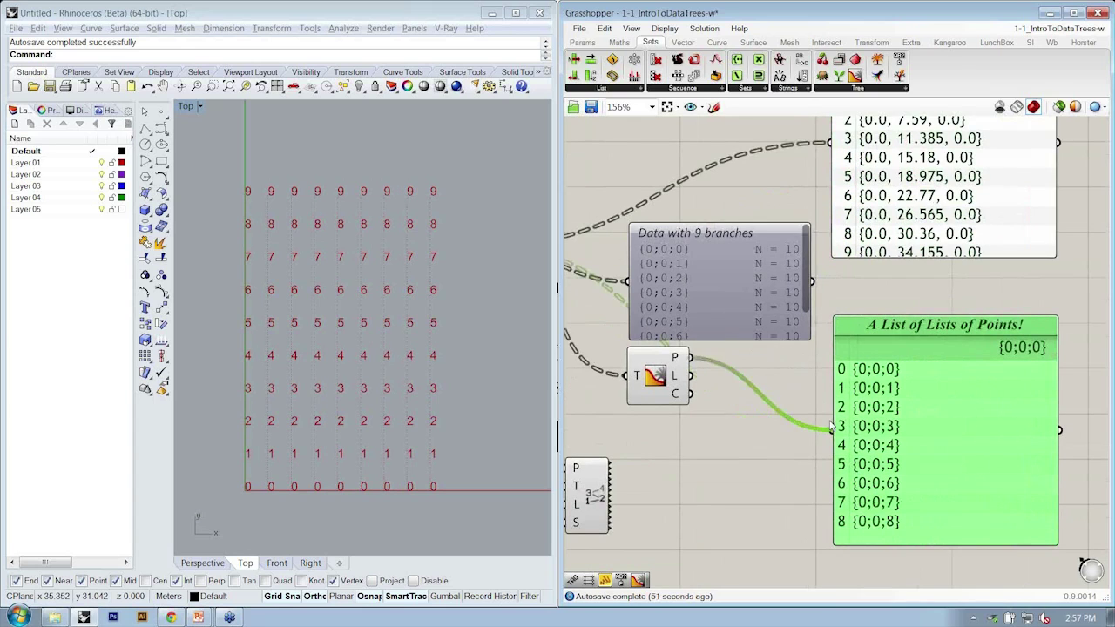
pyautogui.click(826, 430)
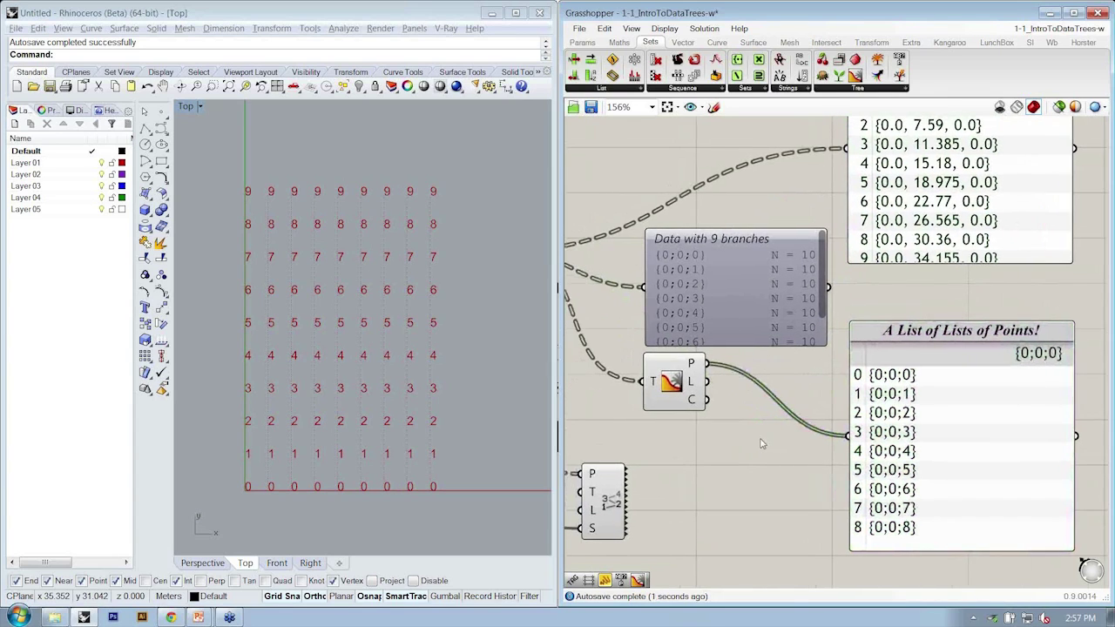
# Switch the data viewer to its circular tree diagram with nine branches
pyautogui.scroll(3, 770, 442)
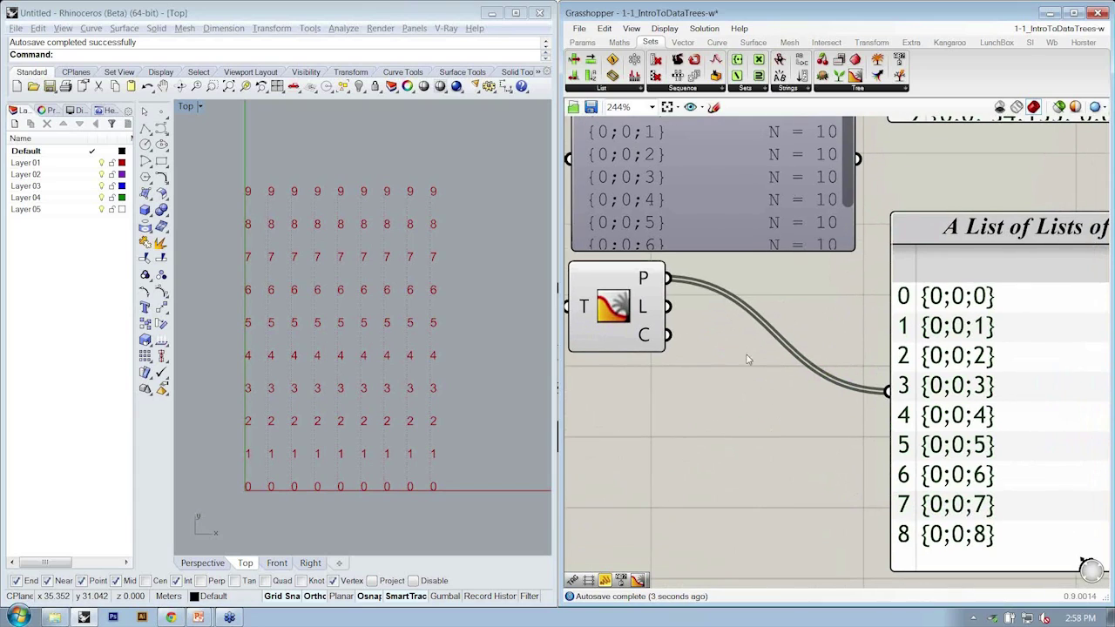
pyautogui.scroll(-1, 800, 294)
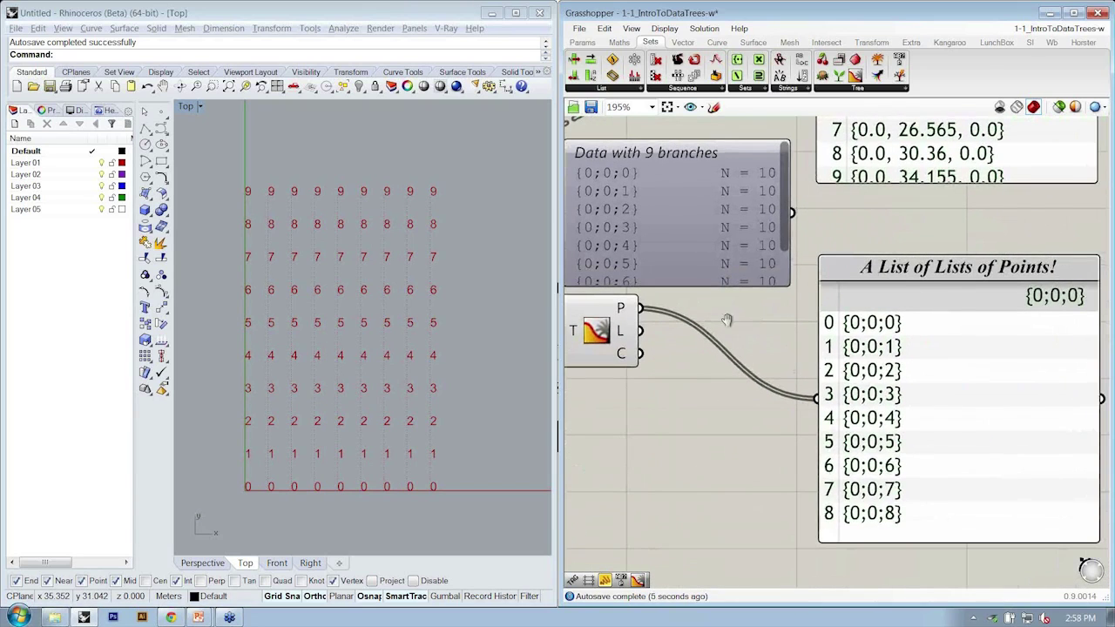
pyautogui.moveTo(725, 325); pyautogui.dragTo(721, 337, button='right')
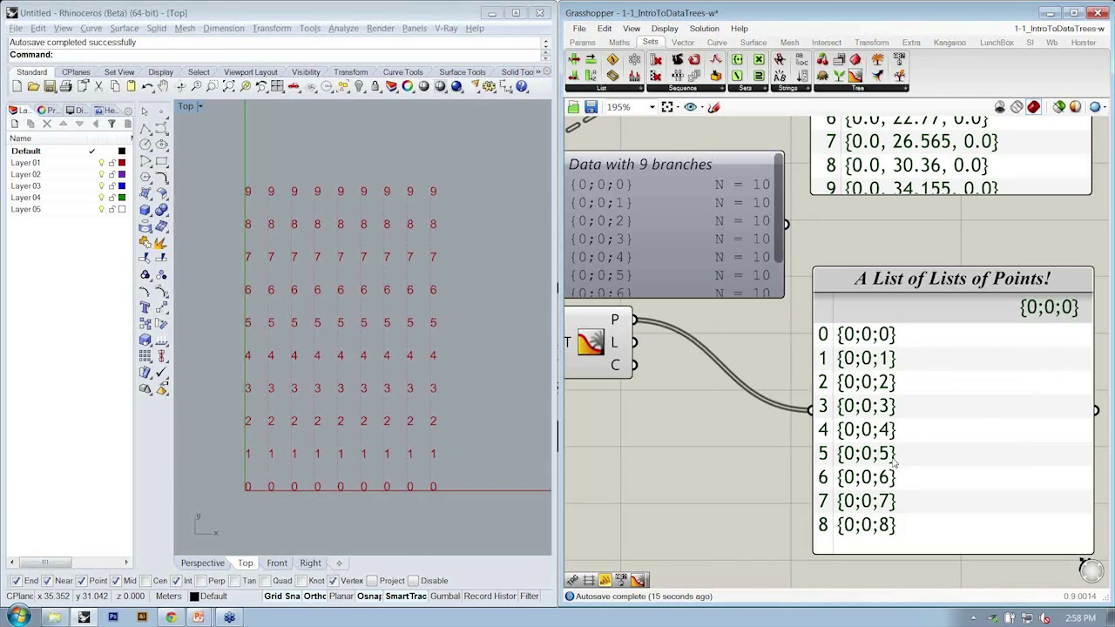
pyautogui.moveTo(799, 310); pyautogui.dragTo(831, 314, button='right')
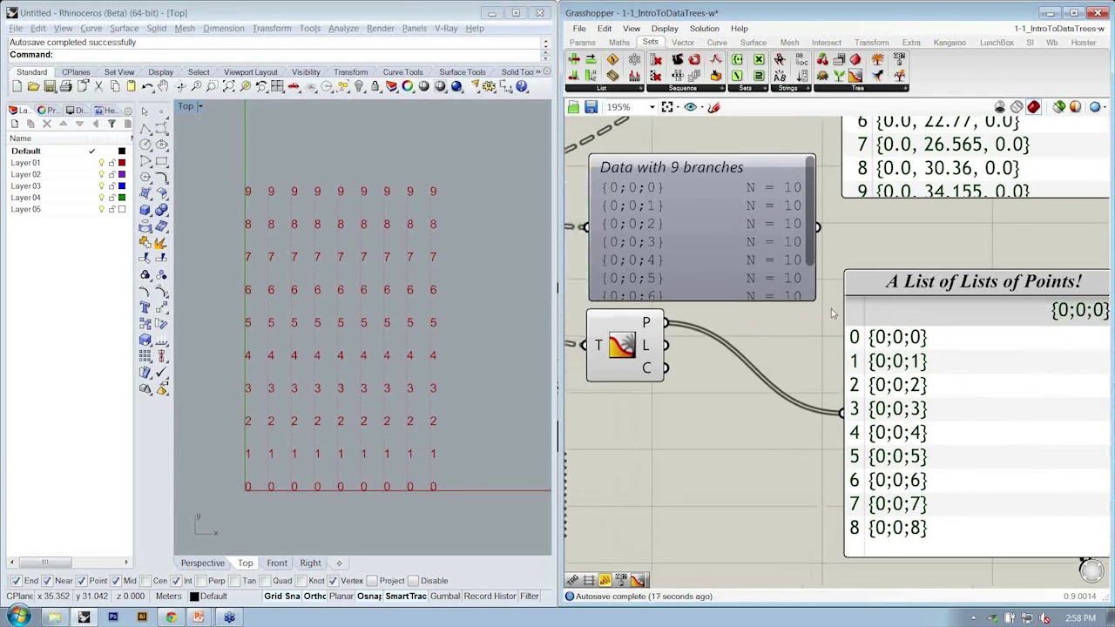
pyautogui.doubleClick(753, 257)
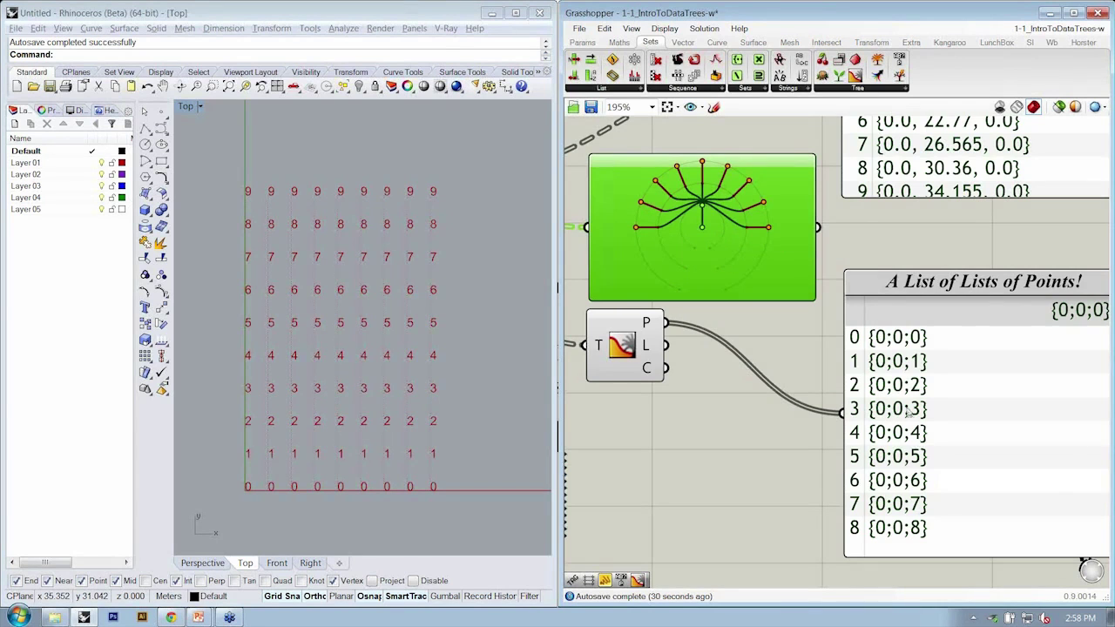
# Turn off Preview on the point-labelling component to hide the index tags in Rhino
pyautogui.scroll(-2, 850, 388)
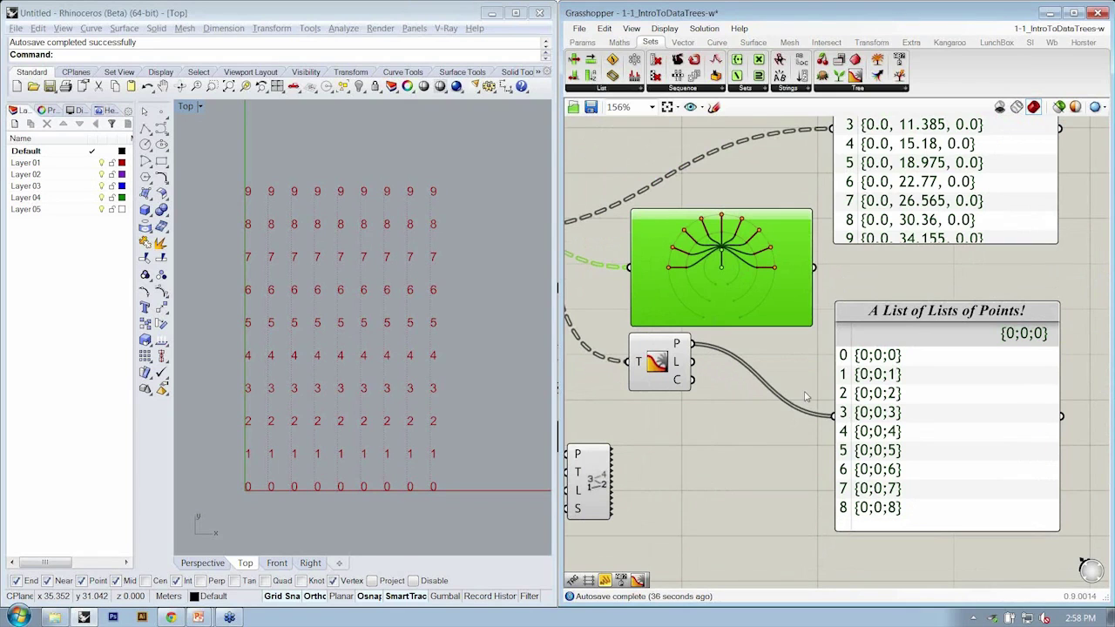
pyautogui.moveTo(726, 348); pyautogui.dragTo(850, 357, button='right')
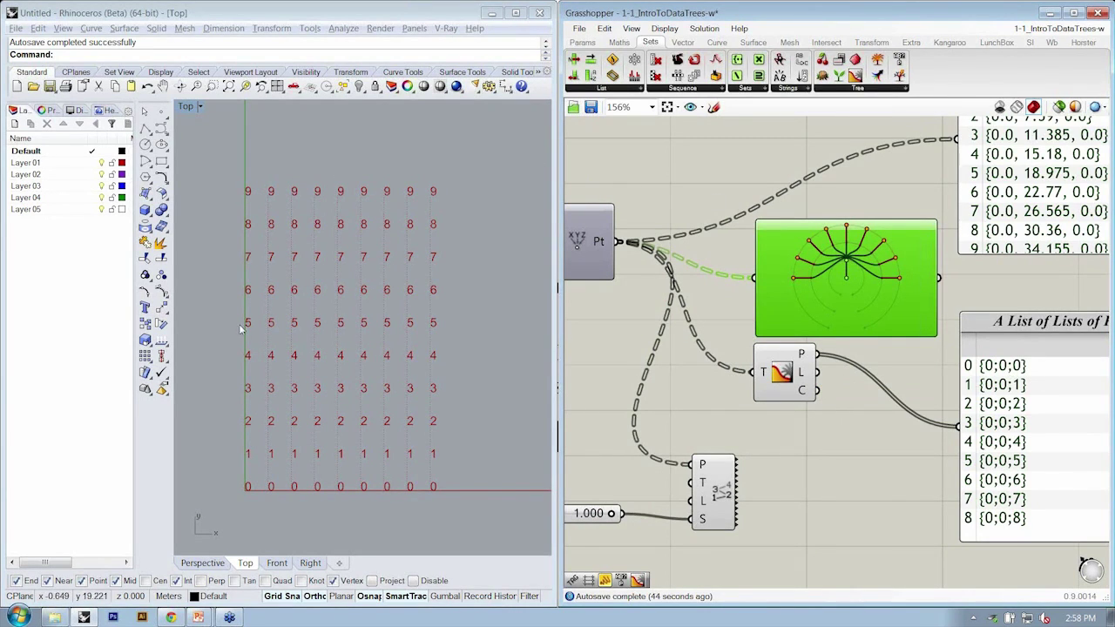
pyautogui.moveTo(853, 453); pyautogui.dragTo(793, 449, button='right')
pyautogui.scroll(-2, 793, 449)
pyautogui.click(745, 384)
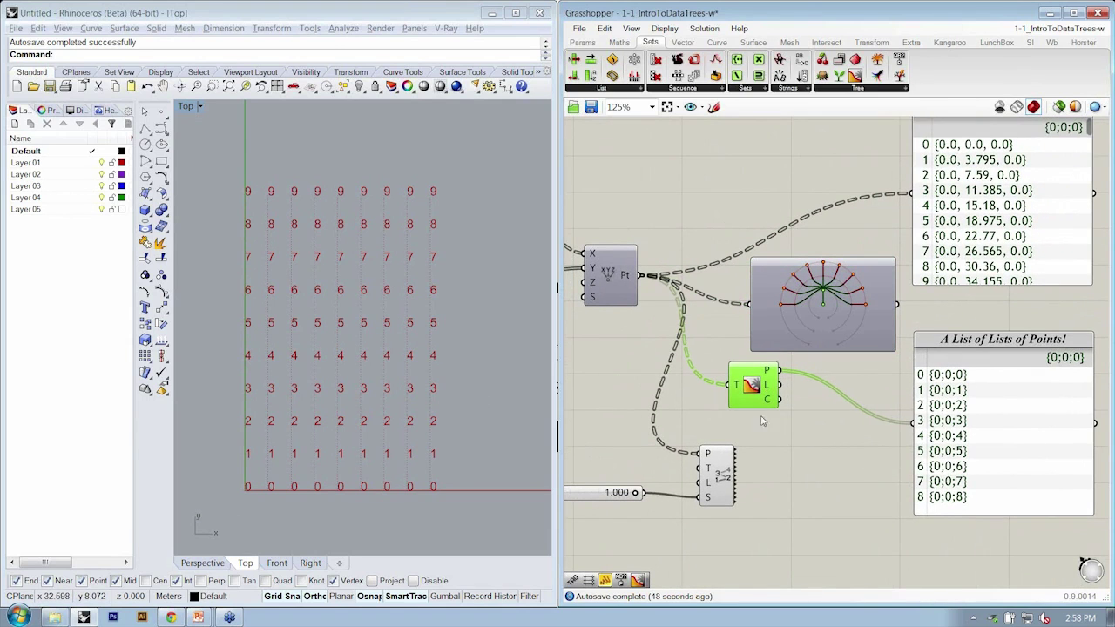
pyautogui.moveTo(724, 475); pyautogui.dragTo(743, 461)
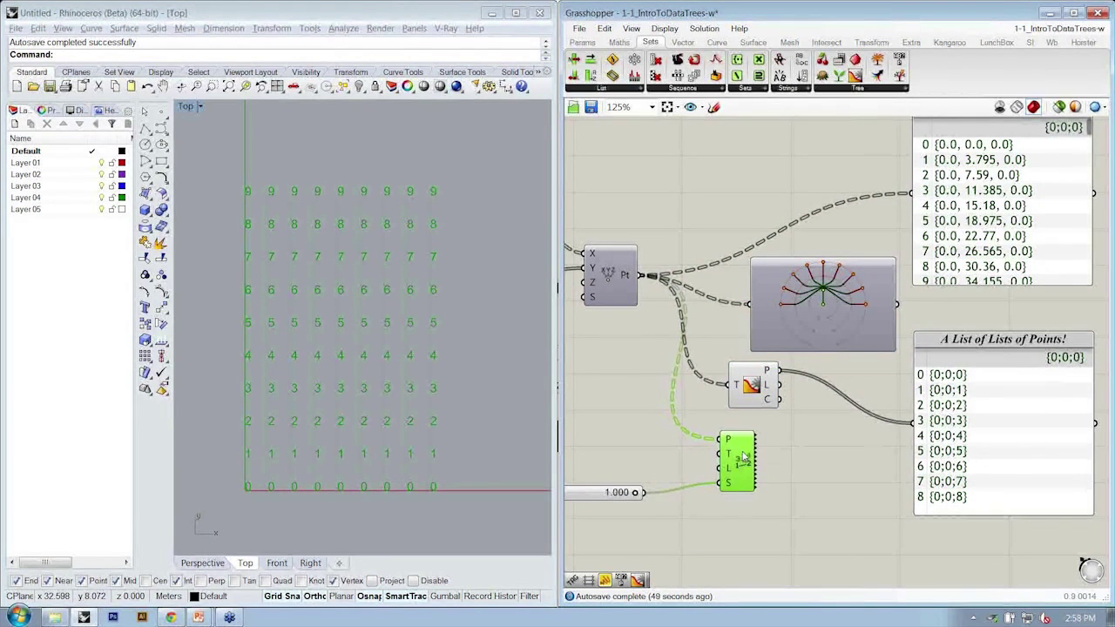
pyautogui.rightClick(744, 455)
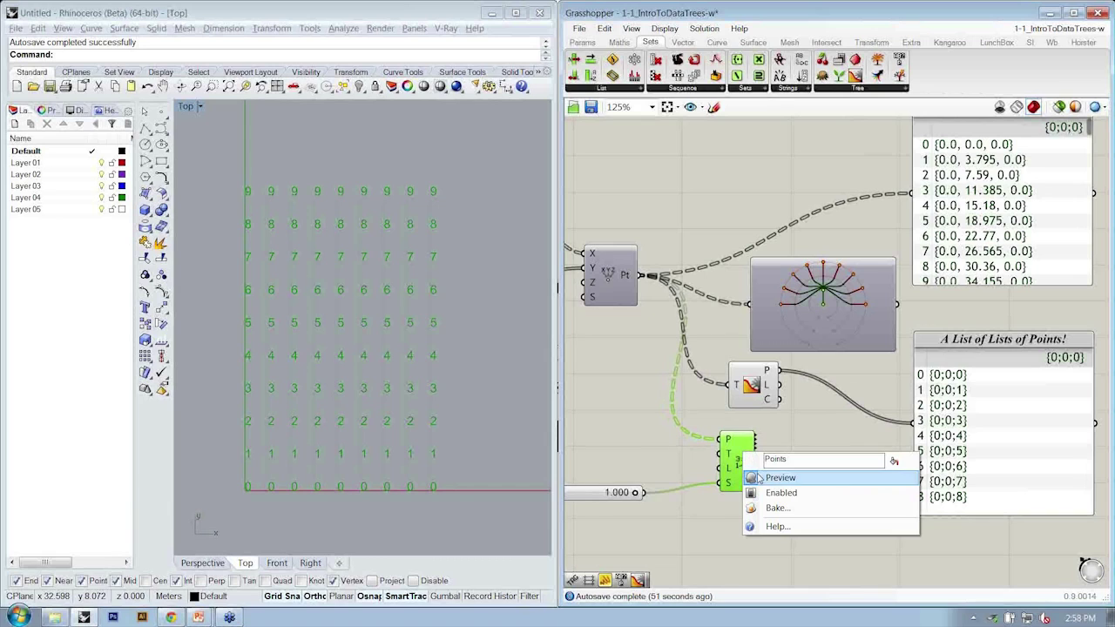
pyautogui.click(778, 478)
# Delete the lower panel that listed the branch paths
pyautogui.moveTo(908, 317); pyautogui.dragTo(913, 334, button='right')
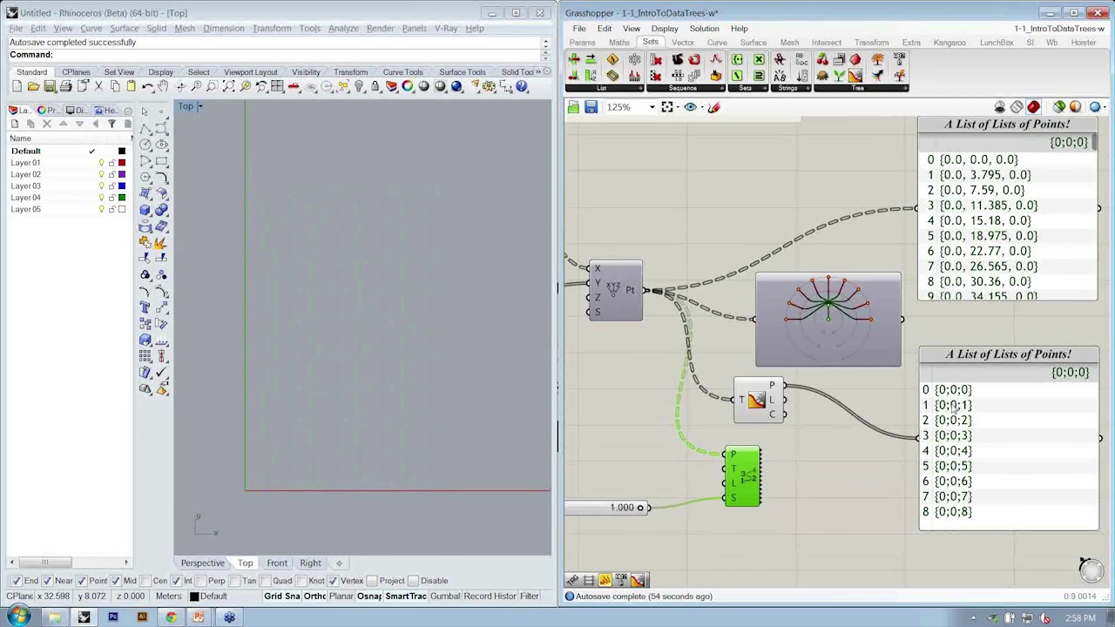
pyautogui.click(976, 409)
pyautogui.press('Delete')
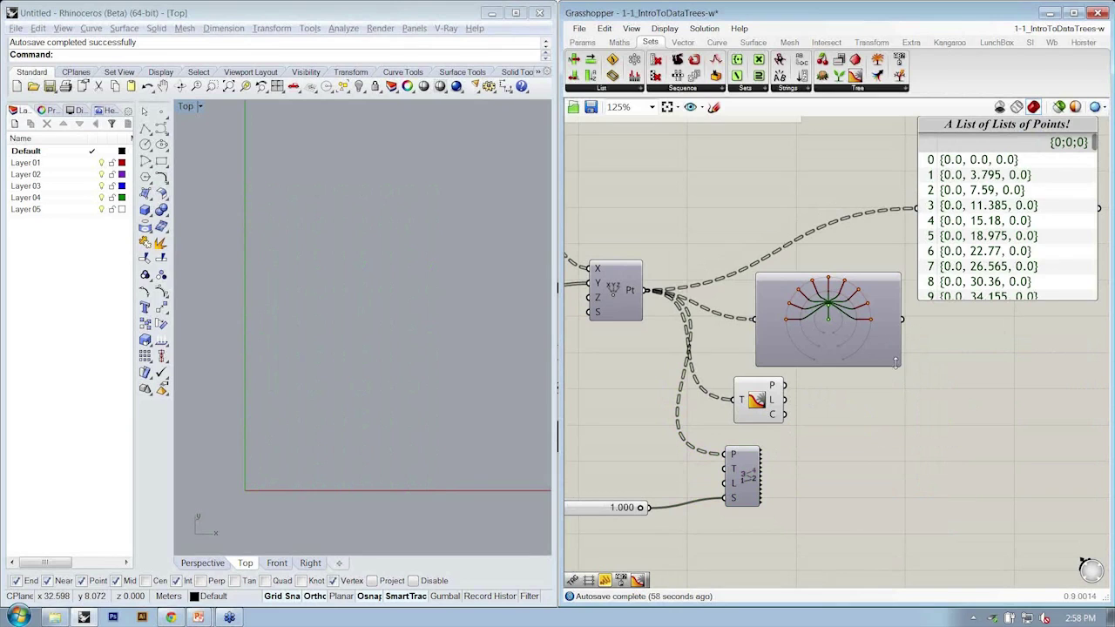
# Shrink the circular tree viewer on the canvas
pyautogui.moveTo(899, 362); pyautogui.dragTo(765, 322)
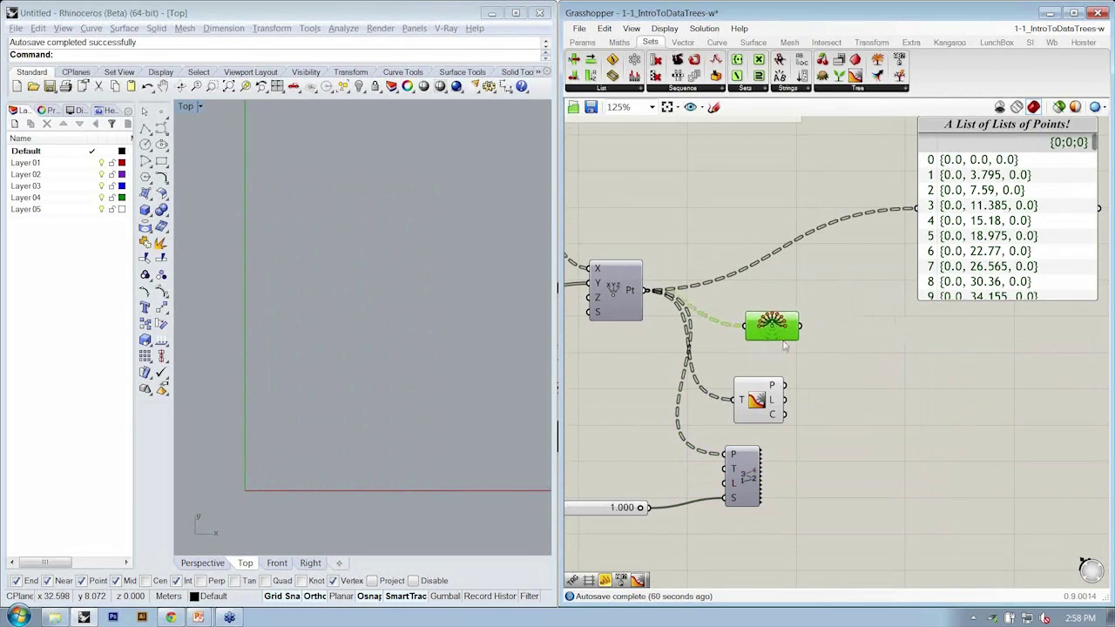
pyautogui.scroll(2, 781, 356)
pyautogui.click(768, 399)
pyautogui.scroll(-2, 767, 422)
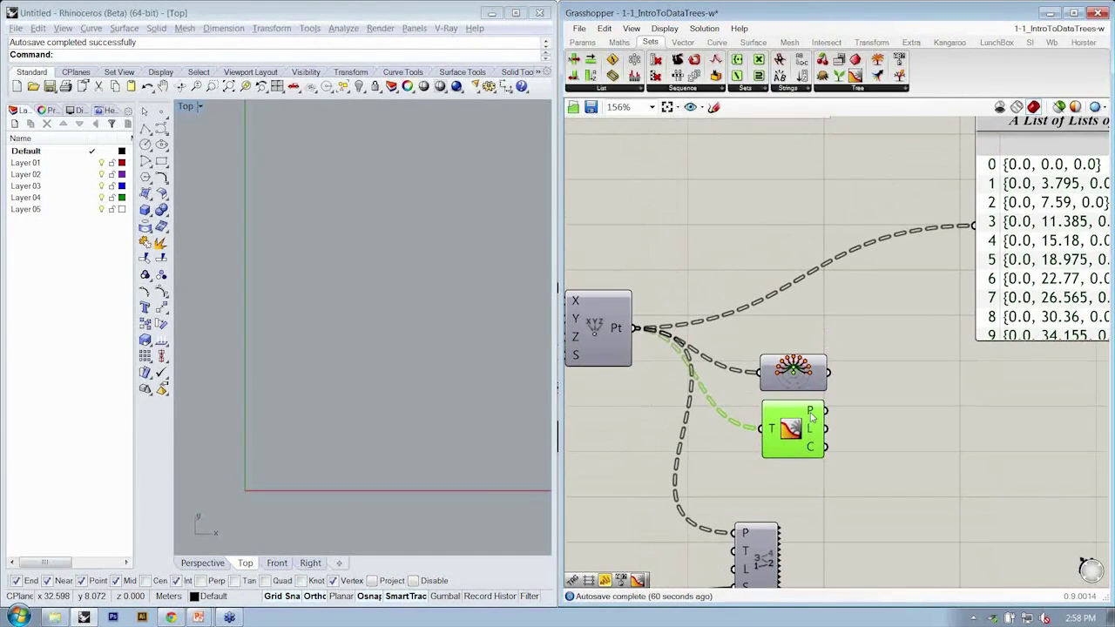
pyautogui.moveTo(813, 416)
# Browse the Tree and Util component lists, then re-enable Preview on the point component to show the grid
pyautogui.click(850, 90)
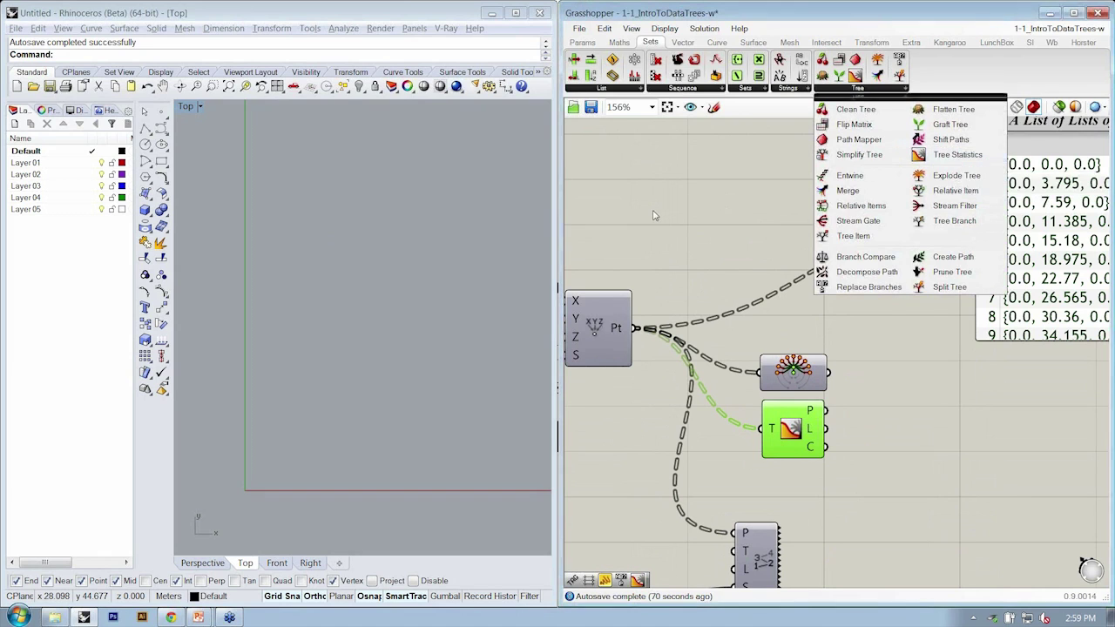
pyautogui.click(582, 43)
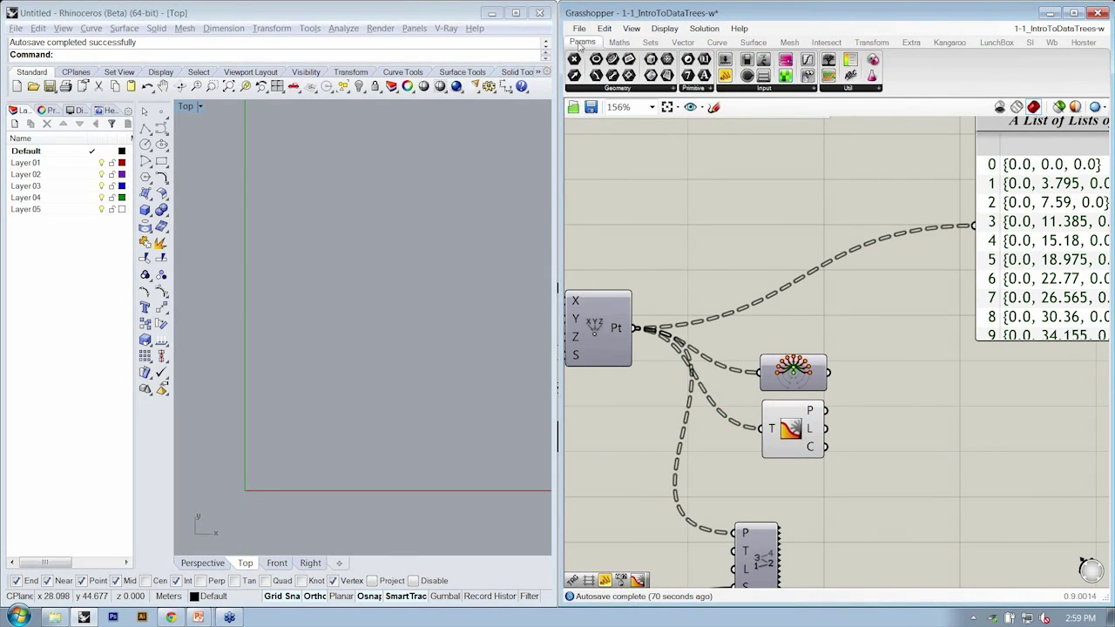
pyautogui.click(838, 88)
pyautogui.moveTo(820, 417)
pyautogui.moveTo(598, 325); pyautogui.dragTo(607, 326, button='right')
pyautogui.click(644, 347)
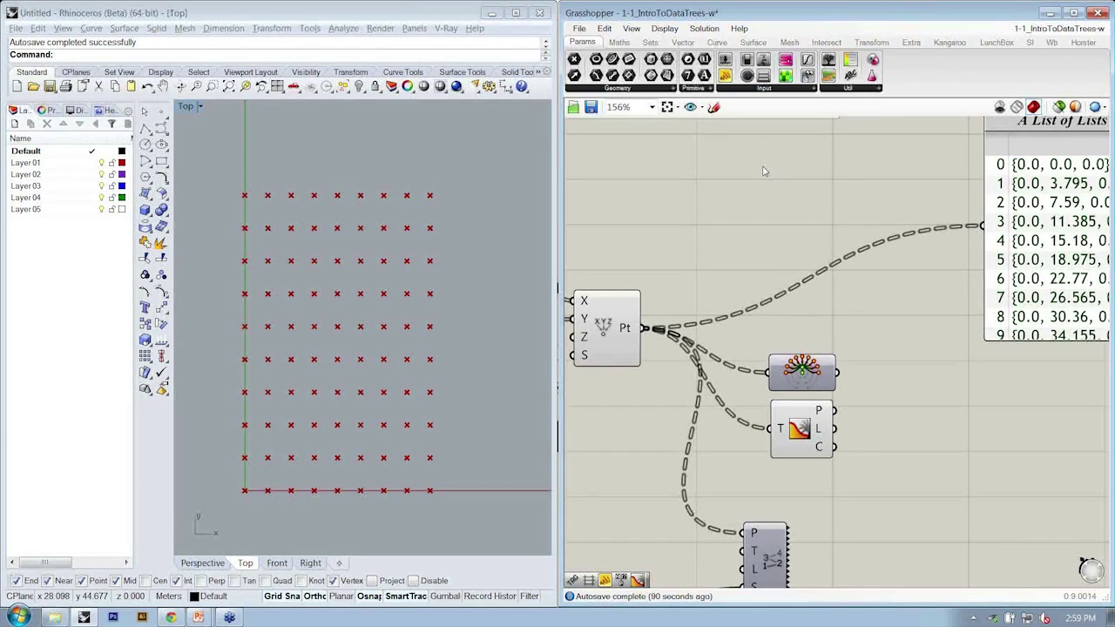
pyautogui.moveTo(803, 218); pyautogui.dragTo(794, 228, button='right')
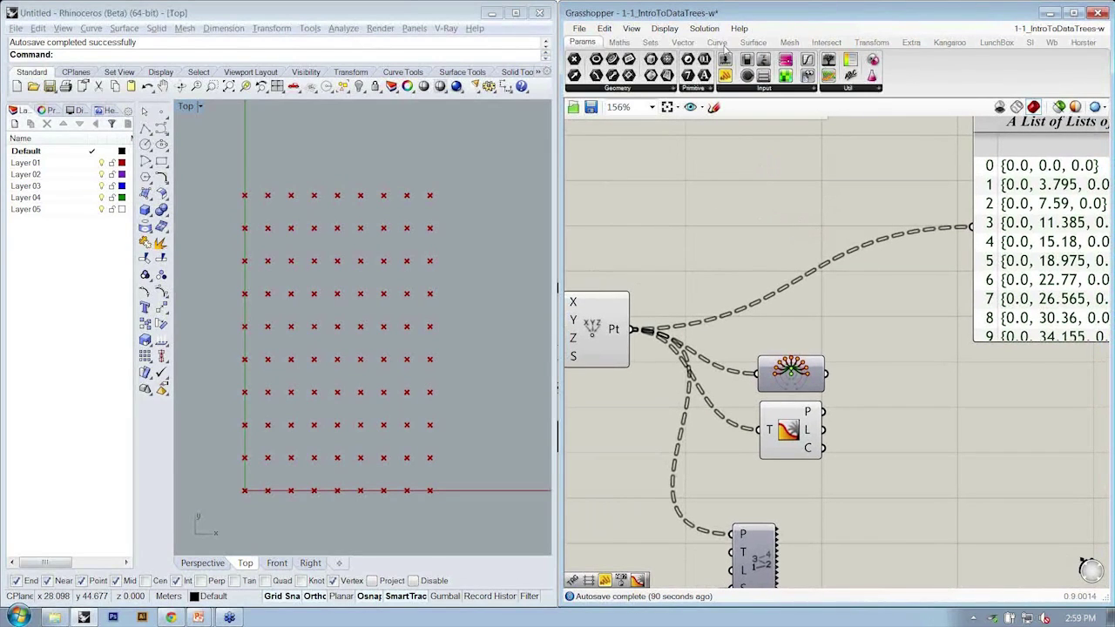
# Drag a Text Tag 3D component from Vector > Point onto the canvas beside the point list panel
pyautogui.click(684, 43)
pyautogui.click(805, 88)
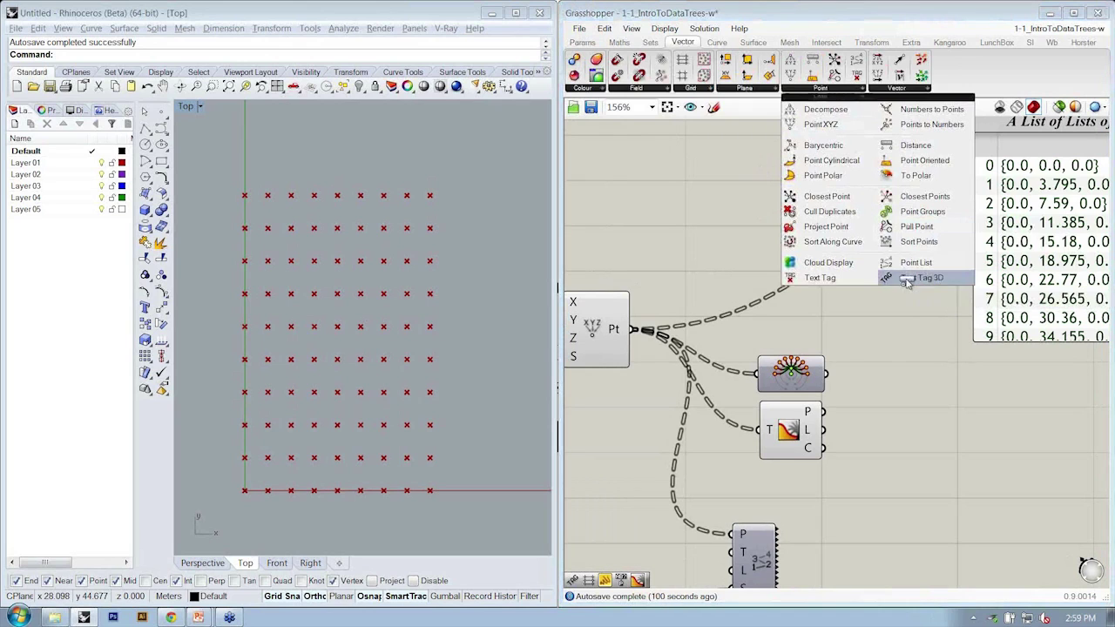
pyautogui.moveTo(910, 284); pyautogui.dragTo(903, 321)
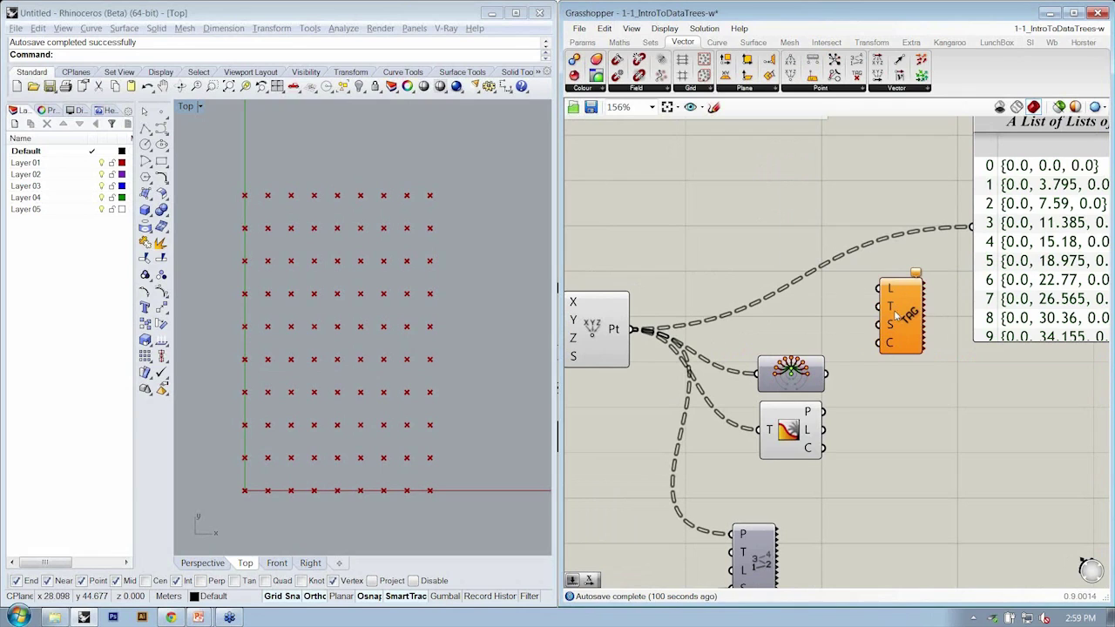
pyautogui.moveTo(902, 316); pyautogui.dragTo(894, 324)
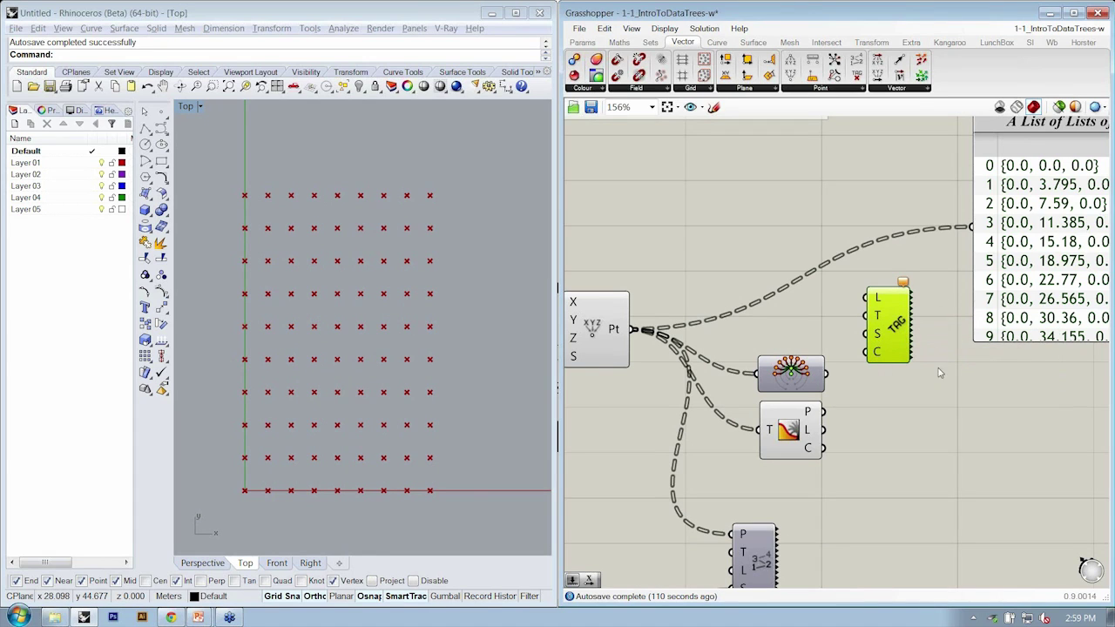
pyautogui.moveTo(889, 339); pyautogui.dragTo(906, 345)
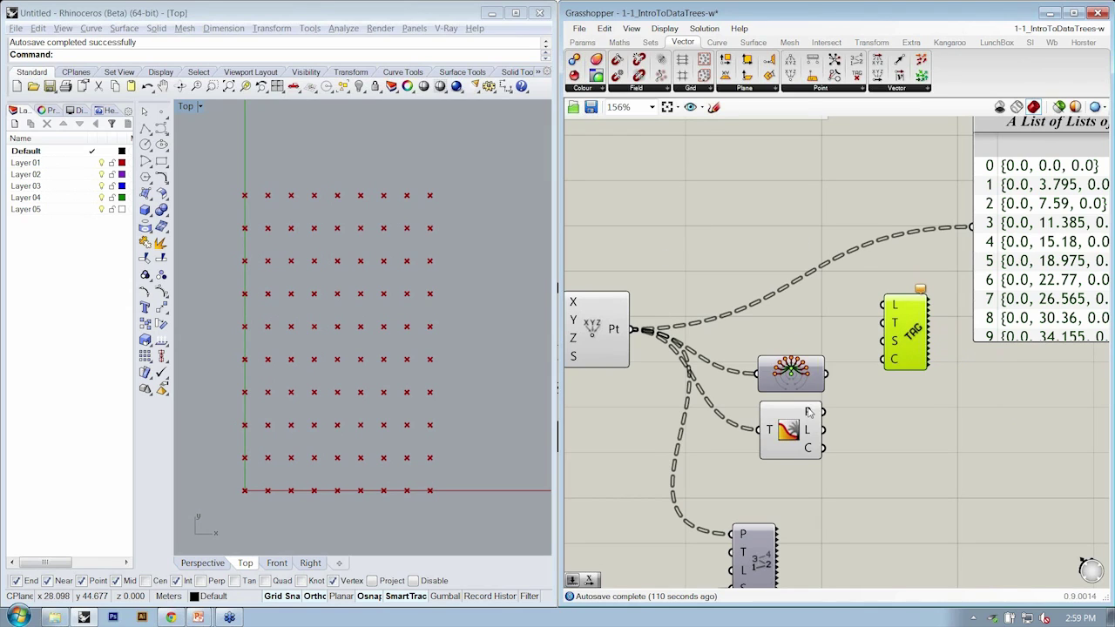
pyautogui.moveTo(809, 413)
# Wire the grid points into Text Tag 3D's L input as tag locations
pyautogui.moveTo(894, 326); pyautogui.dragTo(913, 337)
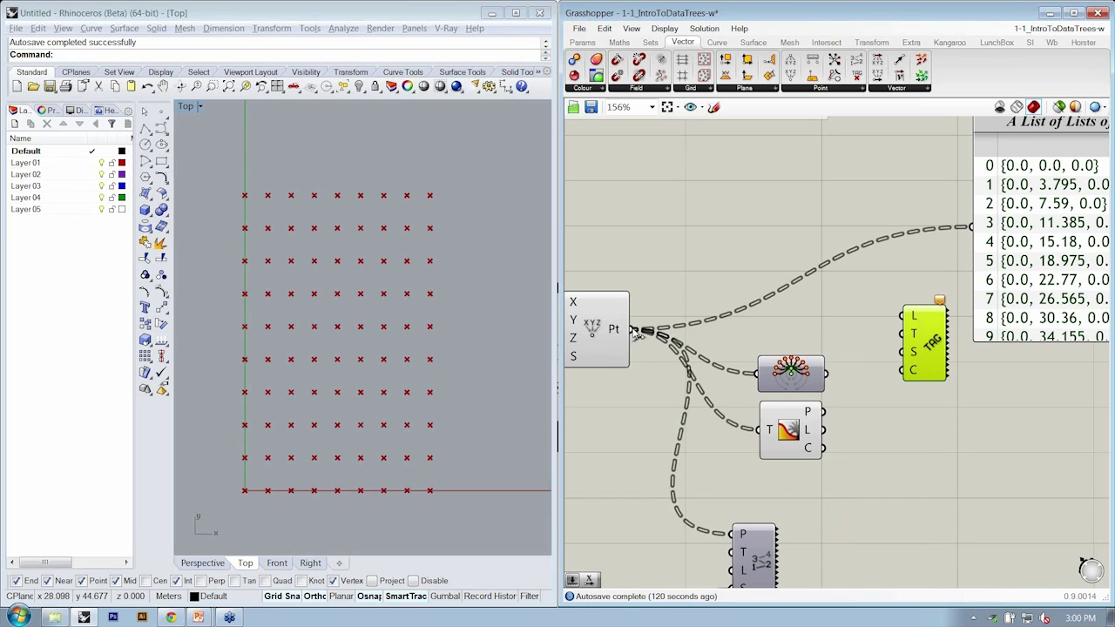
pyautogui.moveTo(636, 332); pyautogui.dragTo(925, 348)
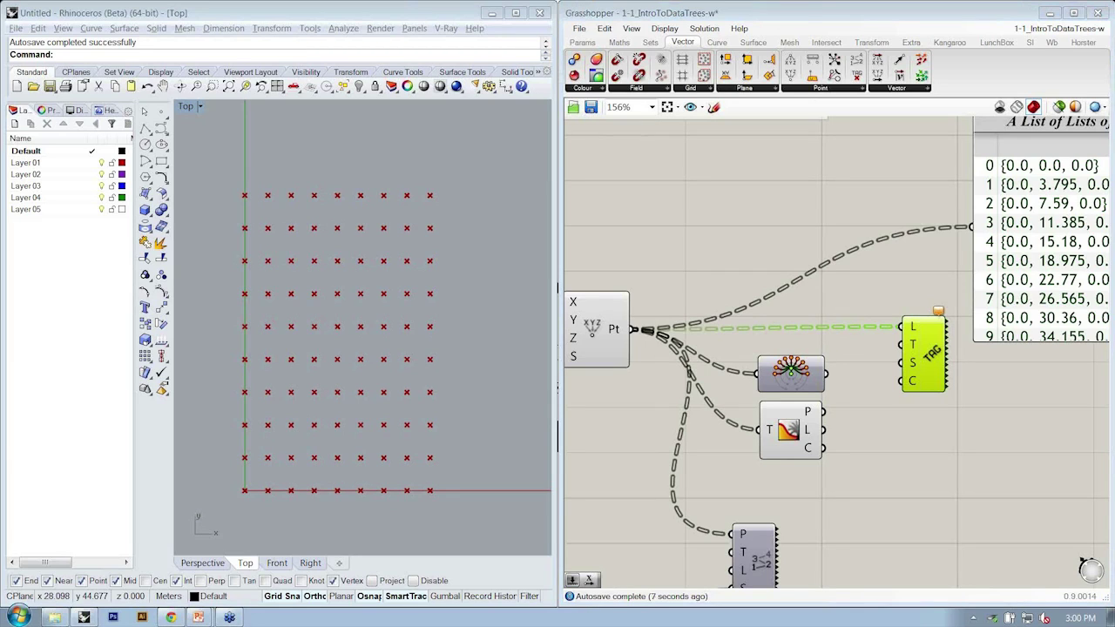
pyautogui.click(879, 429)
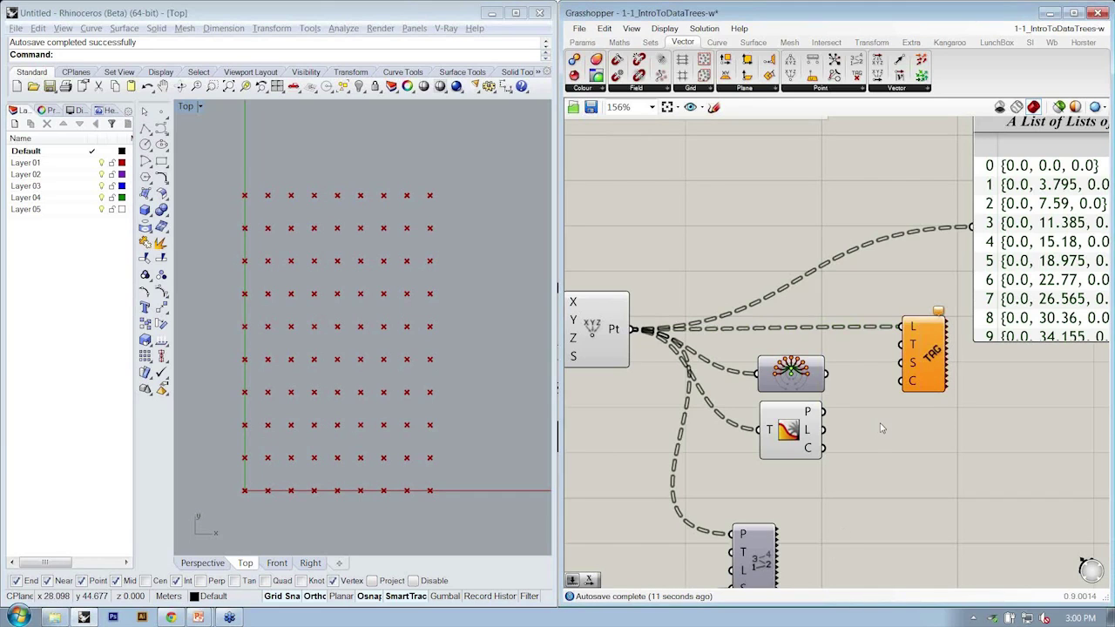
# Feed Tree Statistics' P output into the panel to list paths {0;0;0}–{0;0;8} and move it lower
pyautogui.moveTo(933, 372); pyautogui.dragTo(904, 348, button='right')
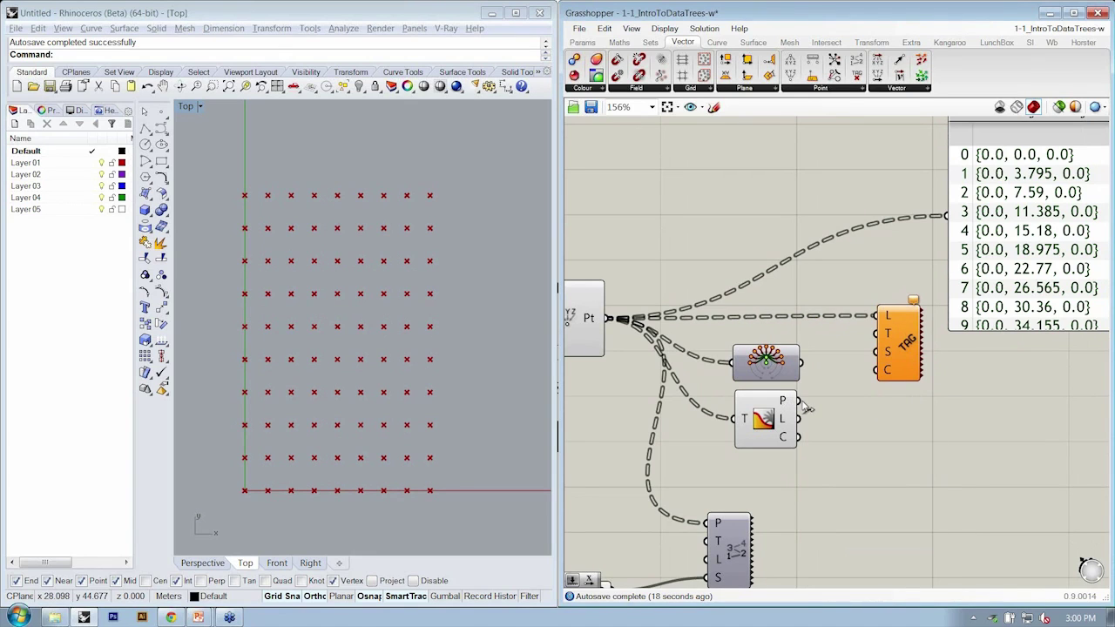
pyautogui.moveTo(798, 402); pyautogui.dragTo(943, 217)
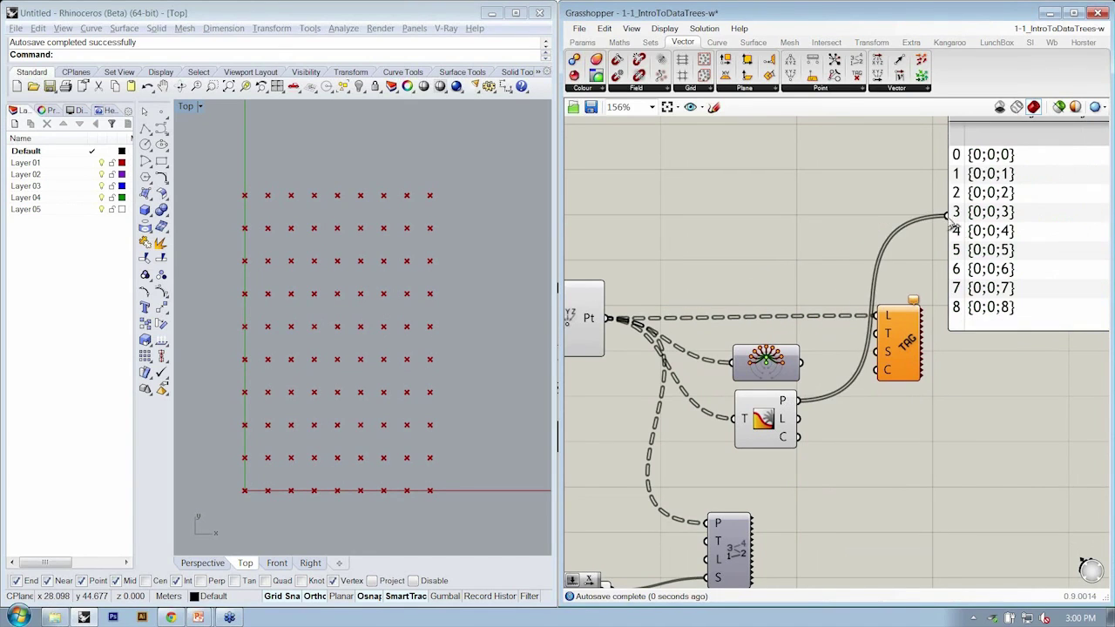
pyautogui.moveTo(995, 243); pyautogui.dragTo(1003, 452)
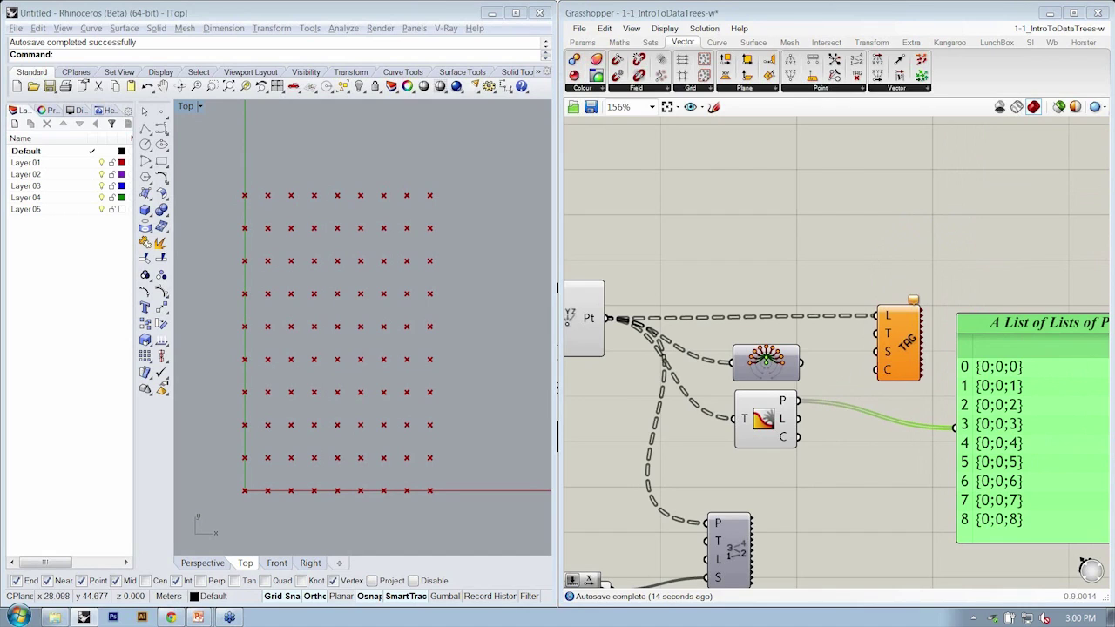
pyautogui.click(825, 398)
pyautogui.hotkey('ctrl', 's')
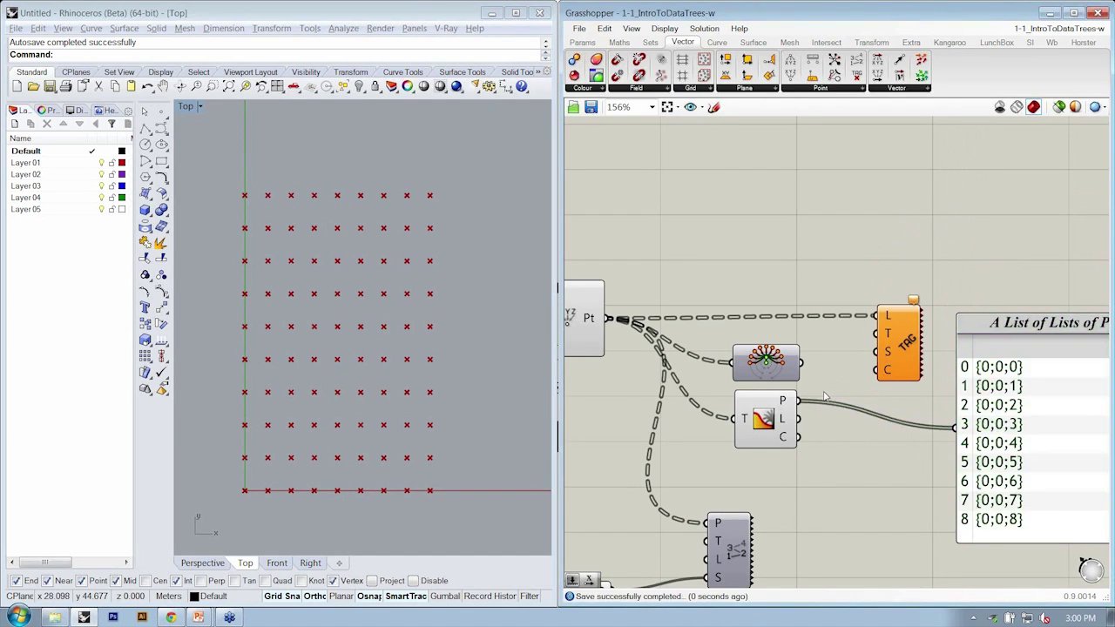
pyautogui.moveTo(800, 401); pyautogui.dragTo(876, 334)
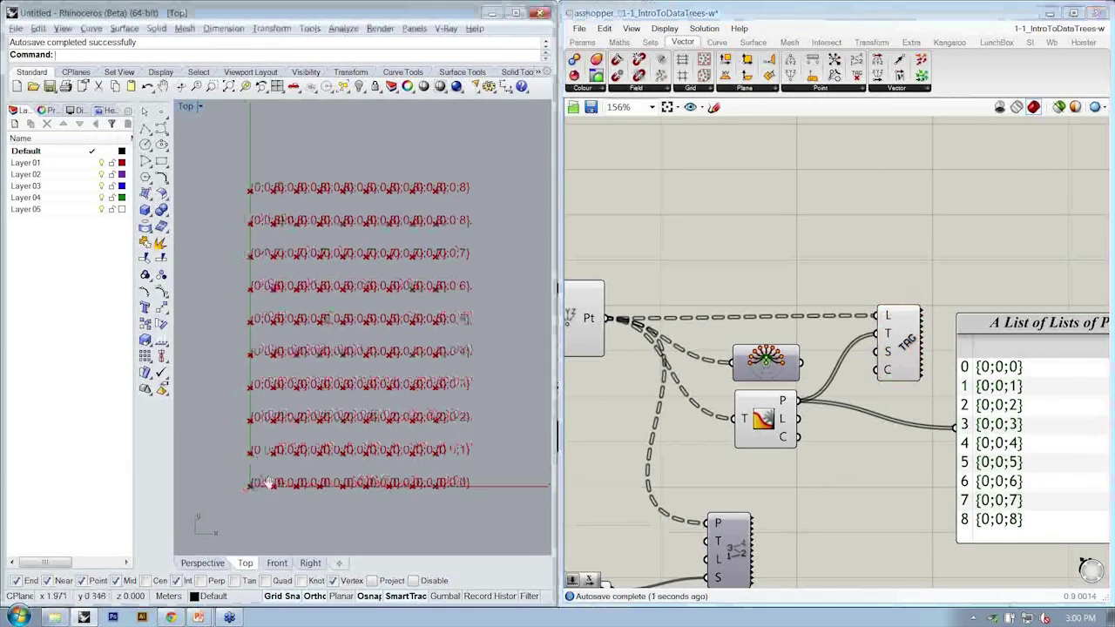
pyautogui.scroll(10, 271, 482)
pyautogui.moveTo(277, 475); pyautogui.dragTo(310, 473, button='right')
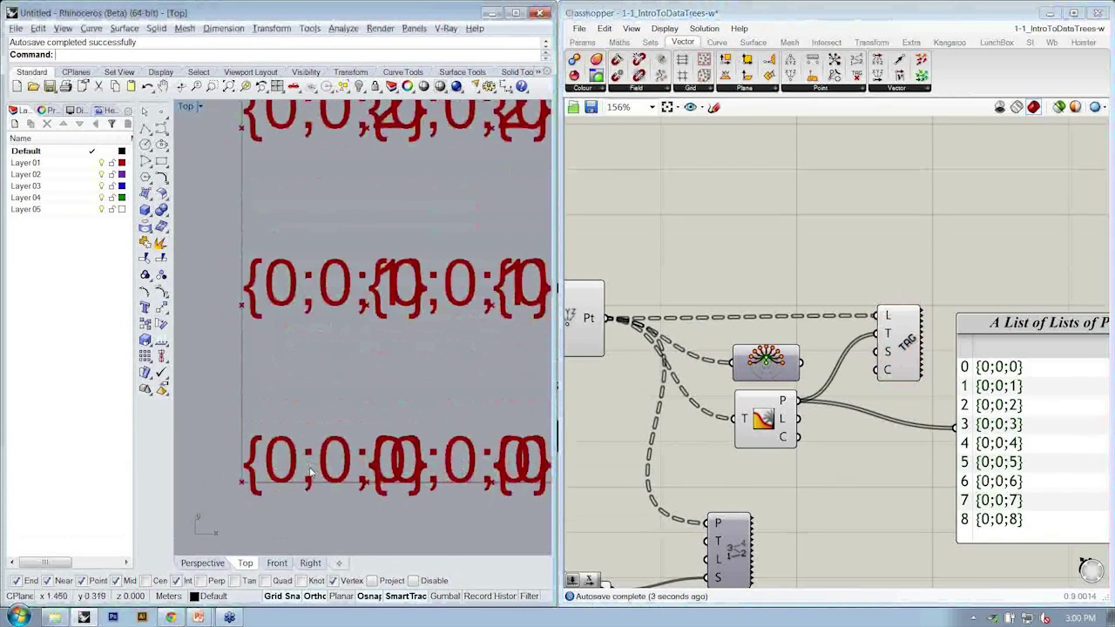
pyautogui.scroll(-3, 310, 473)
pyautogui.moveTo(442, 306); pyautogui.dragTo(357, 418, button='right')
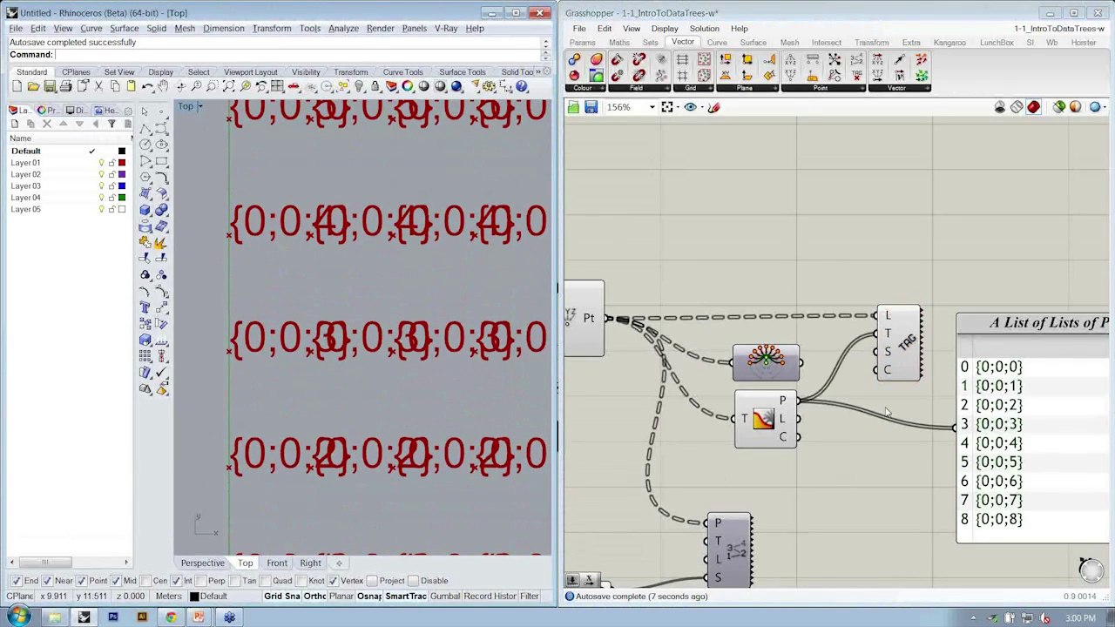
pyautogui.moveTo(490, 219); pyautogui.dragTo(356, 246, button='right')
pyautogui.scroll(-3, 473, 221)
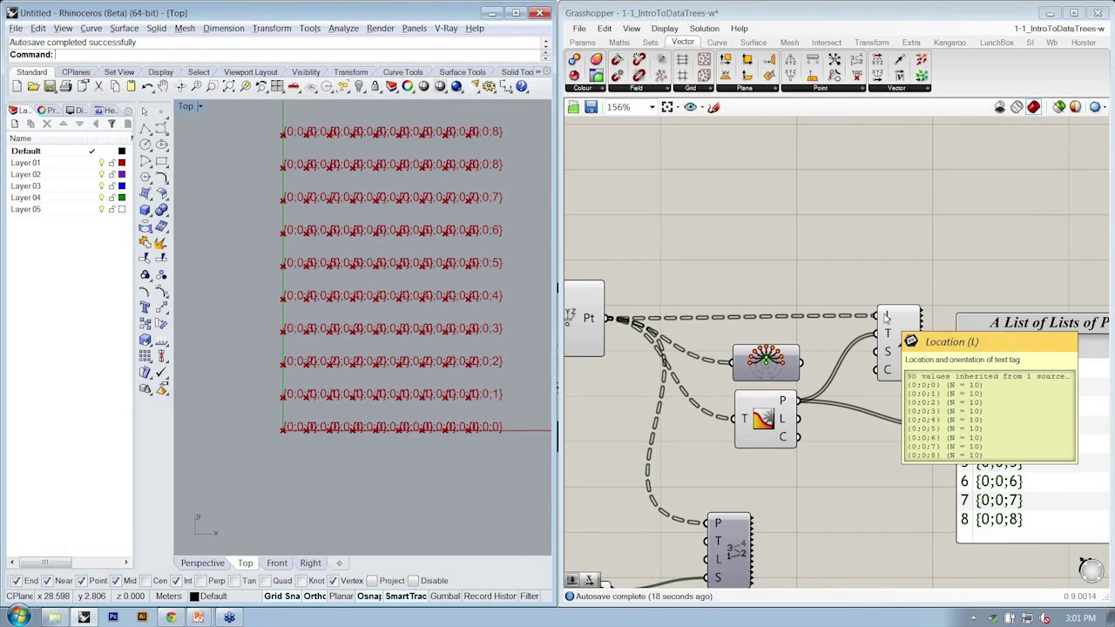
# Move the Arc and Plane components left together and reframe the canvas at 156% zoom
pyautogui.moveTo(754, 341); pyautogui.dragTo(722, 320, button='right')
pyautogui.moveTo(794, 470); pyautogui.dragTo(703, 352)
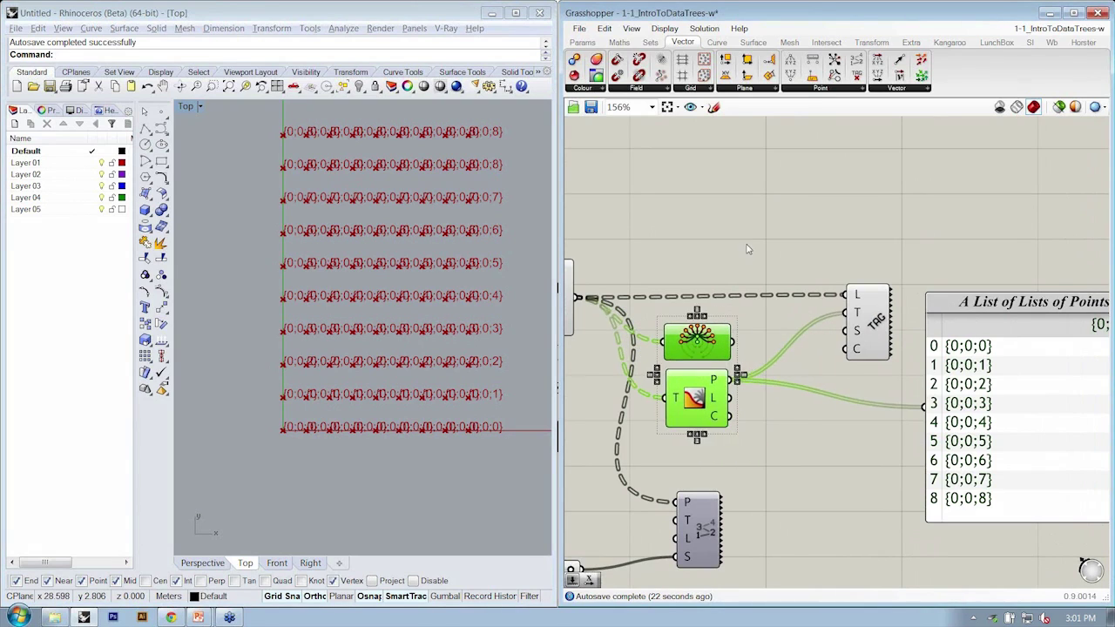
pyautogui.click(747, 364)
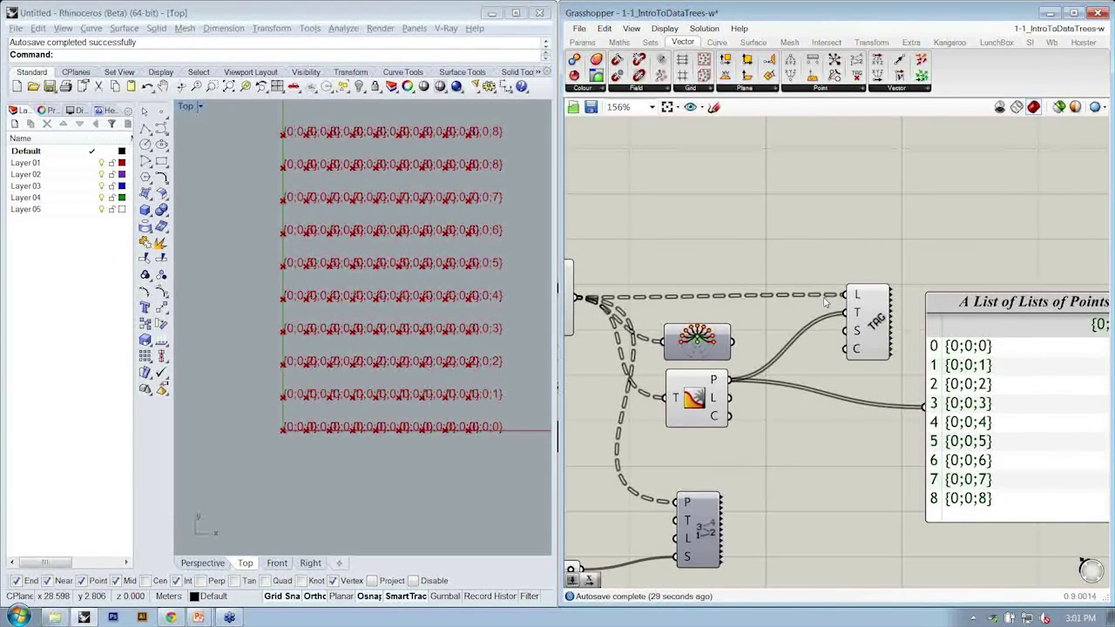
pyautogui.moveTo(825, 302); pyautogui.dragTo(872, 303, button='right')
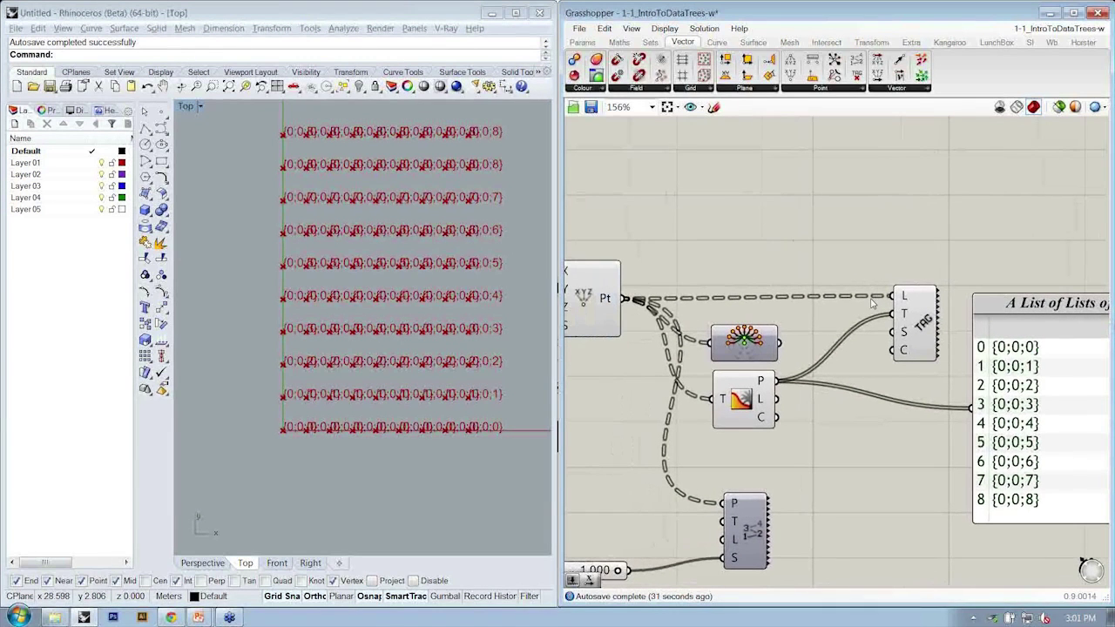
pyautogui.moveTo(719, 312); pyautogui.dragTo(821, 312, button='right')
pyautogui.scroll(-2, 737, 312)
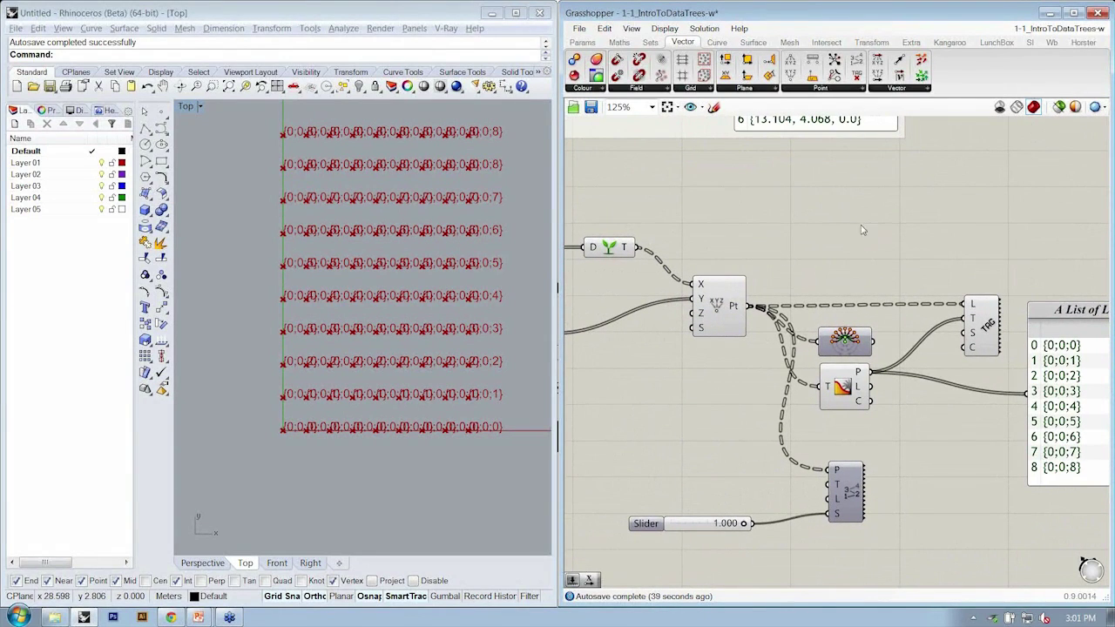
pyautogui.moveTo(822, 229); pyautogui.dragTo(814, 235, button='right')
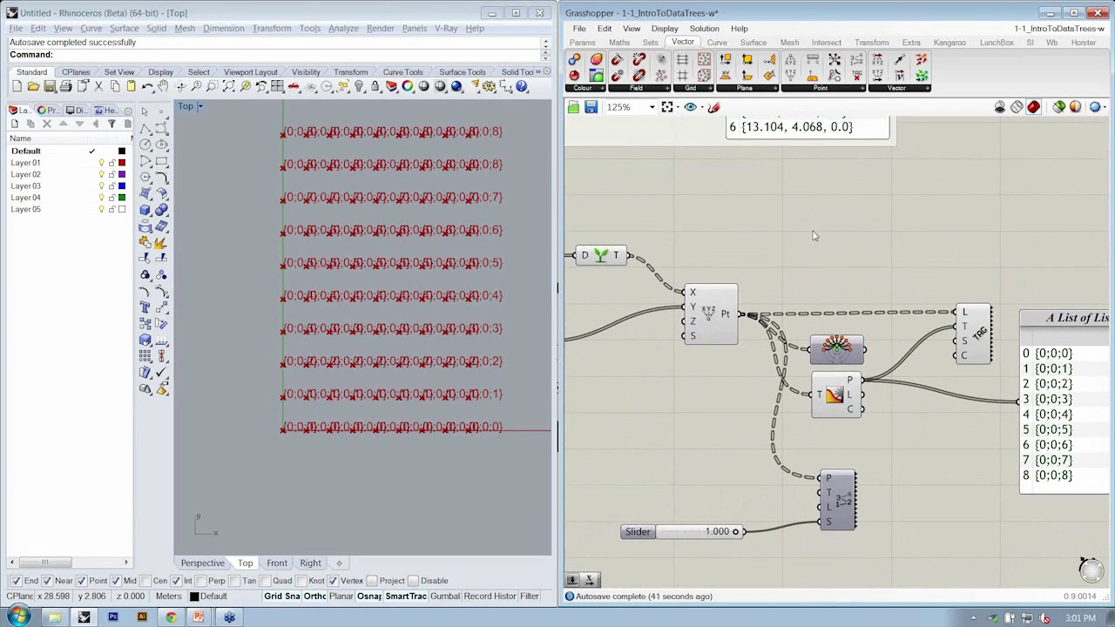
pyautogui.moveTo(874, 279); pyautogui.dragTo(870, 270, button='right')
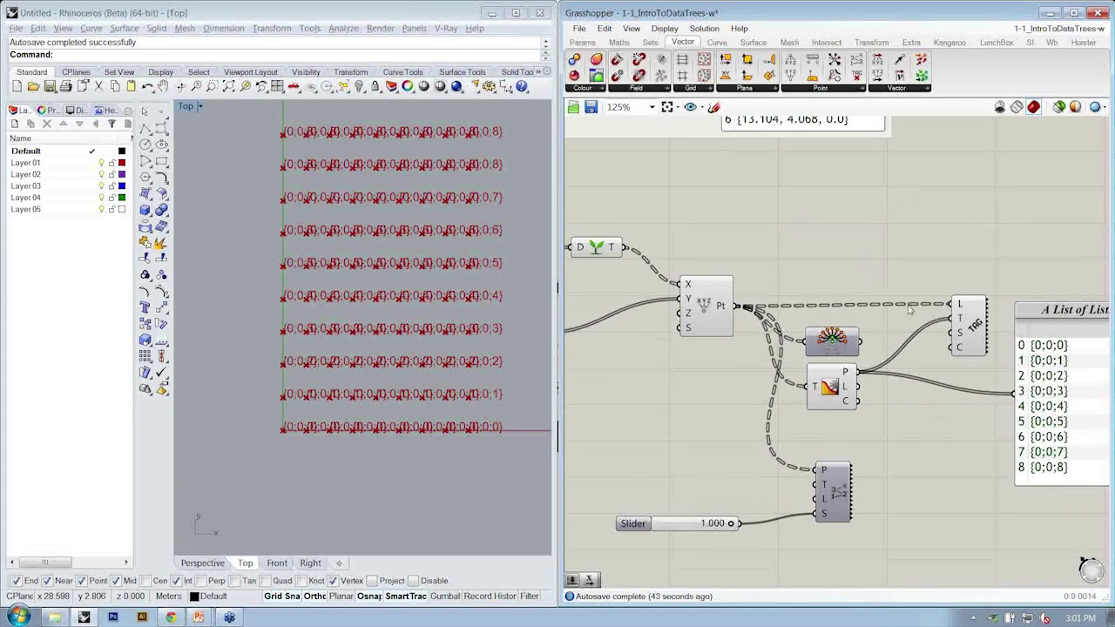
pyautogui.scroll(1, 924, 349)
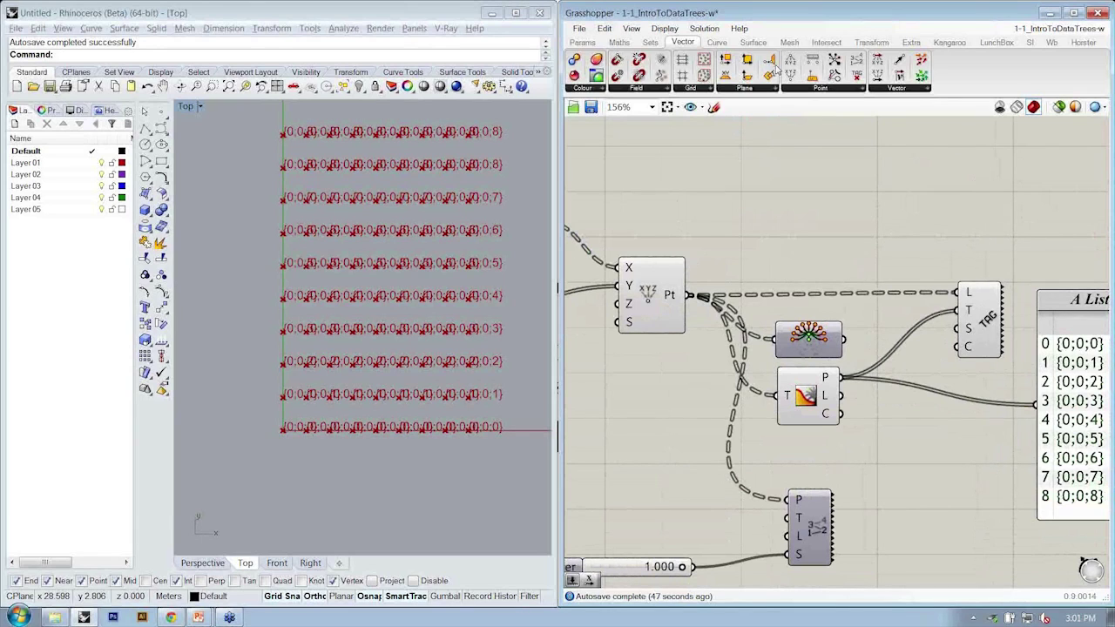
# Insert a Graft Tree between the Divide P output and the Tag's T text input
pyautogui.click(652, 43)
pyautogui.click(897, 90)
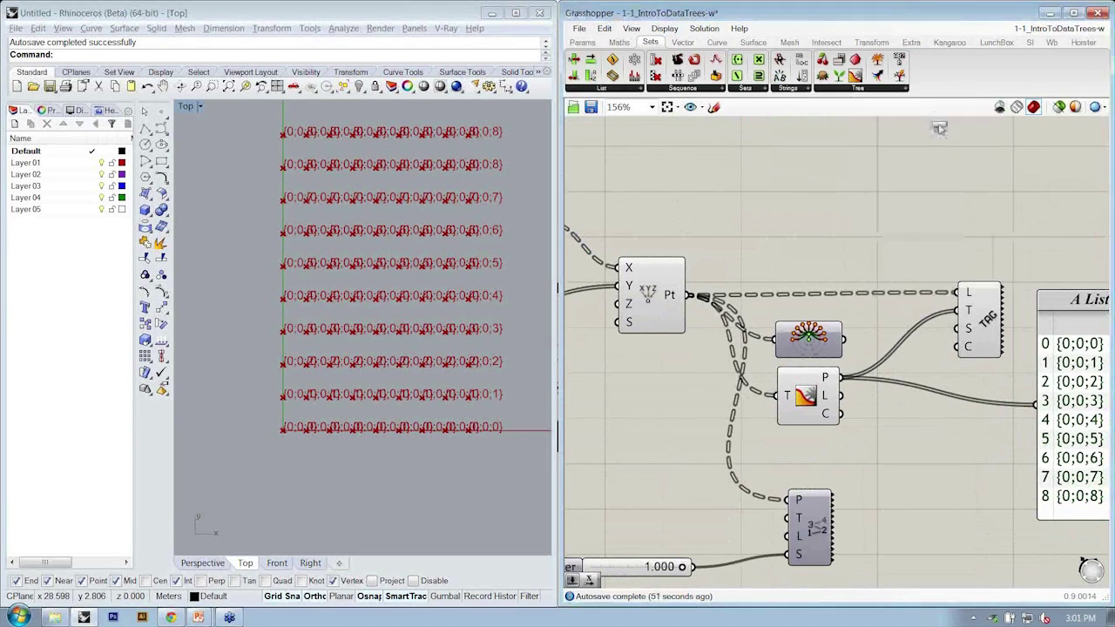
pyautogui.moveTo(939, 128); pyautogui.dragTo(913, 440)
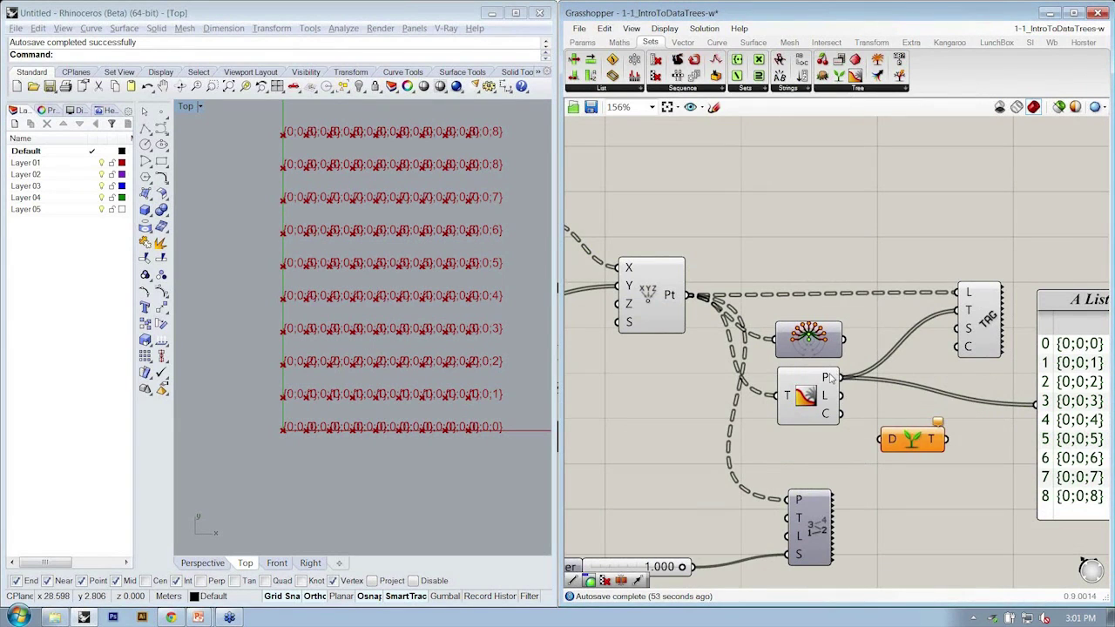
pyautogui.moveTo(829, 378); pyautogui.dragTo(1035, 405)
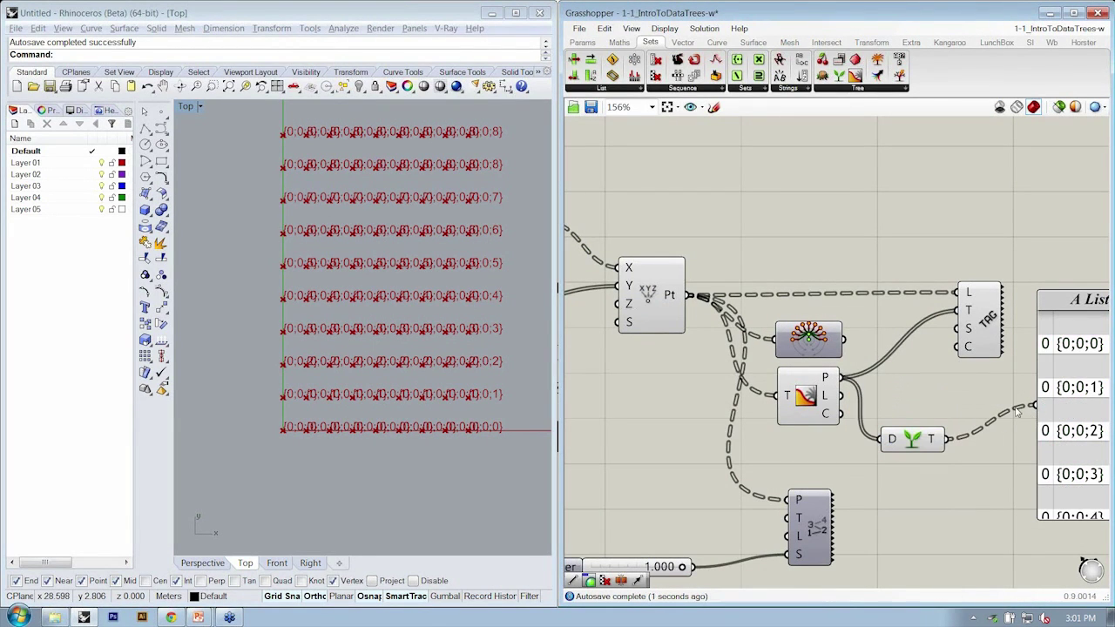
pyautogui.moveTo(944, 440); pyautogui.dragTo(958, 310)
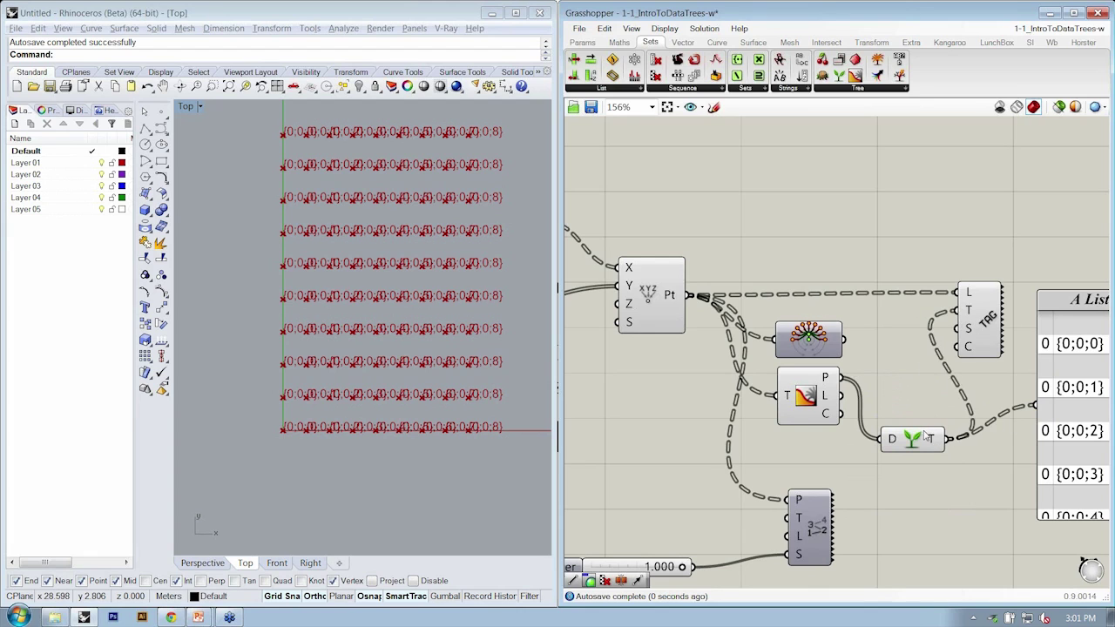
pyautogui.moveTo(919, 441); pyautogui.dragTo(893, 373)
pyautogui.moveTo(993, 328)
pyautogui.mouseDown()
pyautogui.moveTo(992, 373)
pyautogui.moveTo(1003, 328)
pyautogui.mouseUp()
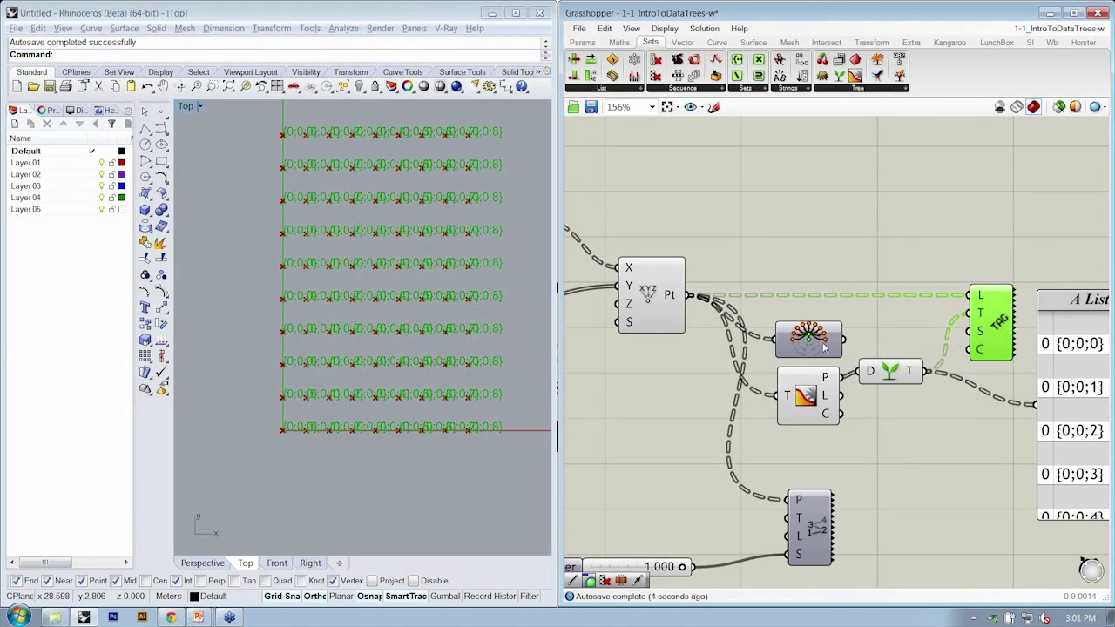
pyautogui.moveTo(917, 359); pyautogui.dragTo(880, 344, button='right')
# Drive the Tag's S size input with a Number Slider set to 0.487
pyautogui.click(584, 43)
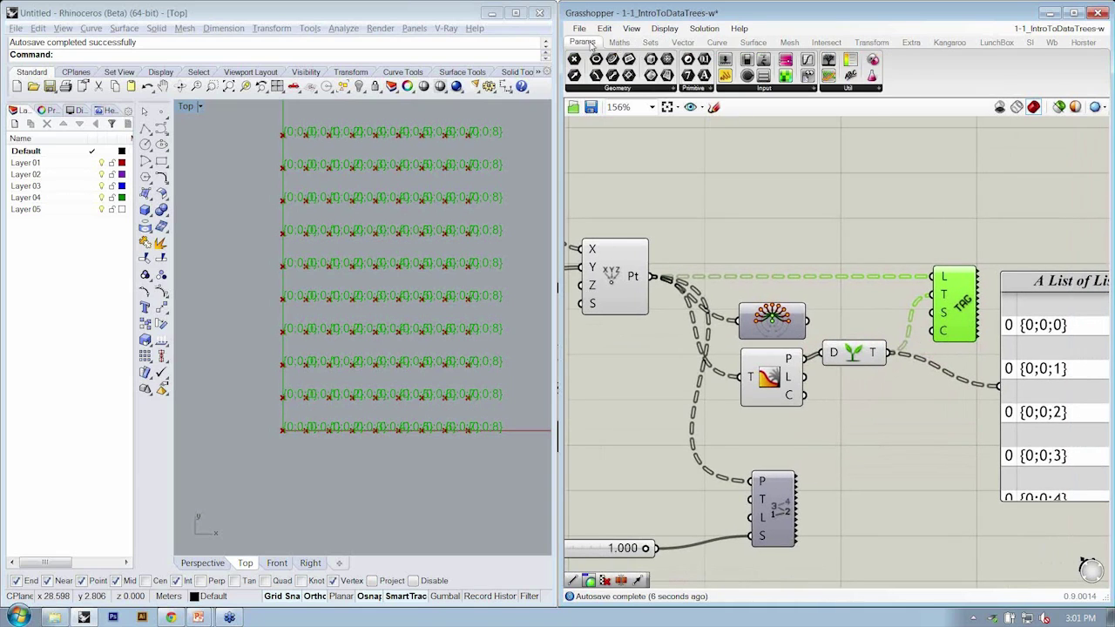
pyautogui.moveTo(725, 65); pyautogui.dragTo(810, 432)
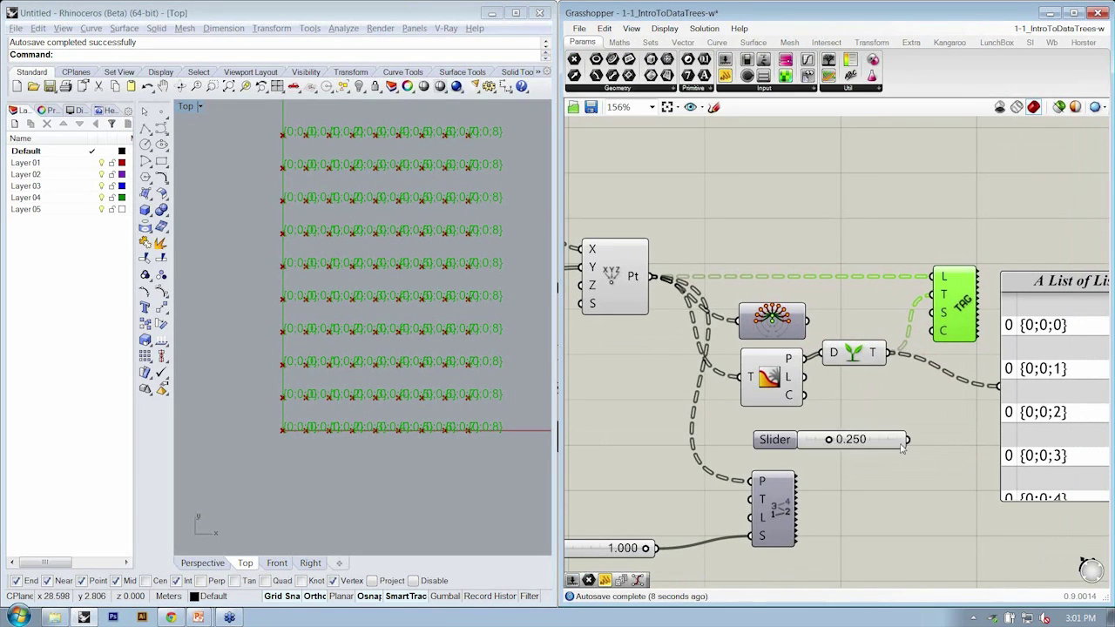
pyautogui.moveTo(907, 439); pyautogui.dragTo(932, 330)
pyautogui.moveTo(828, 439); pyautogui.dragTo(822, 439)
pyautogui.moveTo(934, 331)
pyautogui.mouseDown()
pyautogui.moveTo(930, 353)
pyautogui.moveTo(932, 313)
pyautogui.mouseUp()
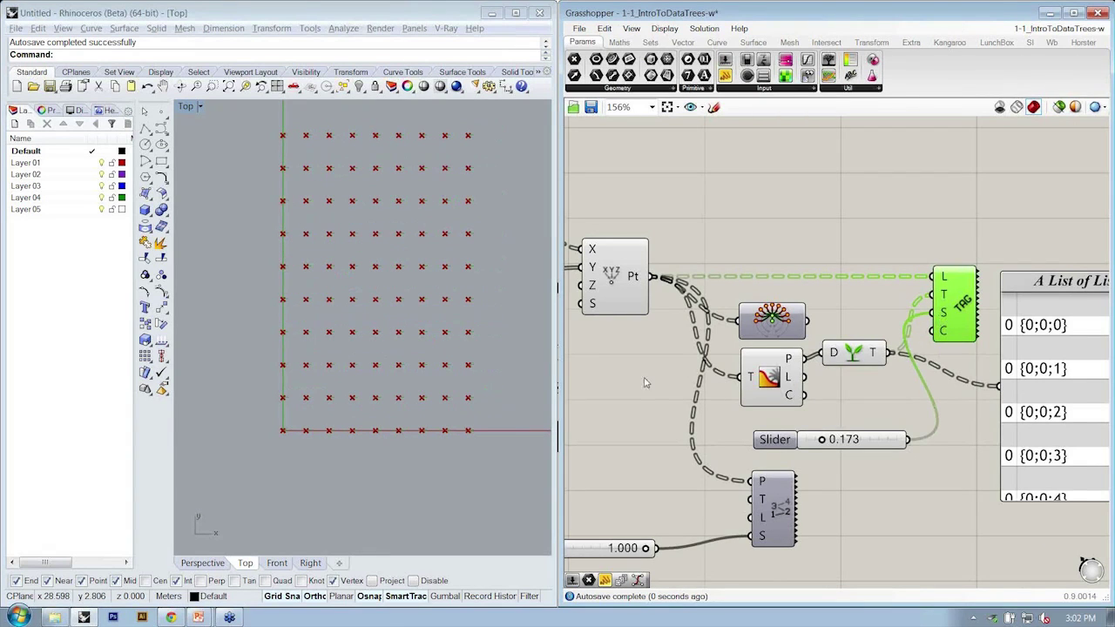
pyautogui.click(360, 358)
pyautogui.scroll(3, 329, 389)
pyautogui.click(823, 441)
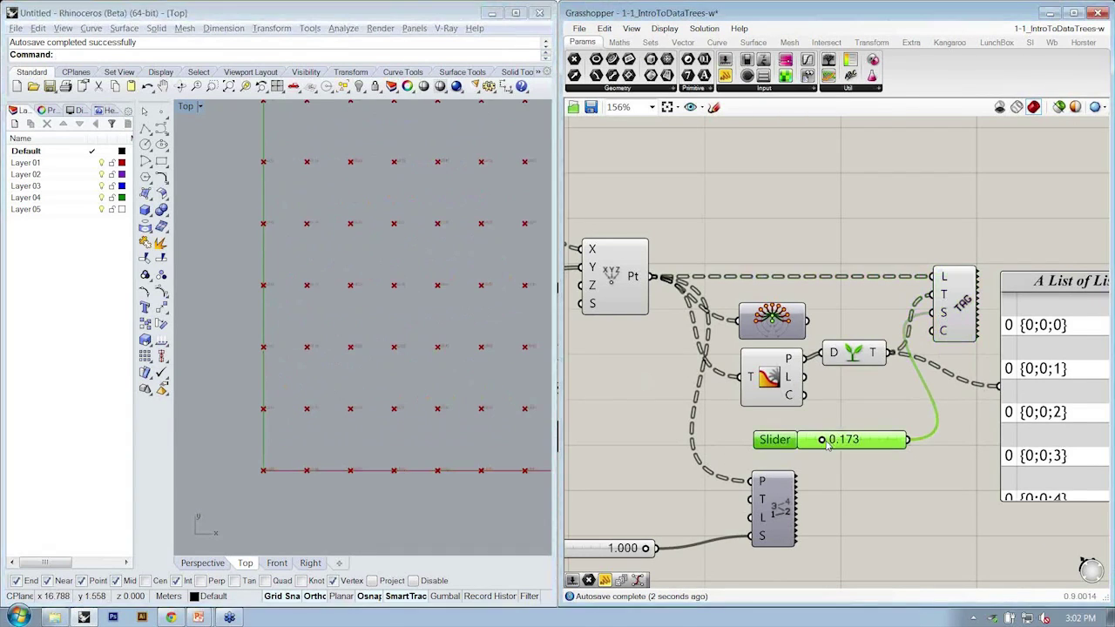
pyautogui.moveTo(858, 440); pyautogui.dragTo(850, 440)
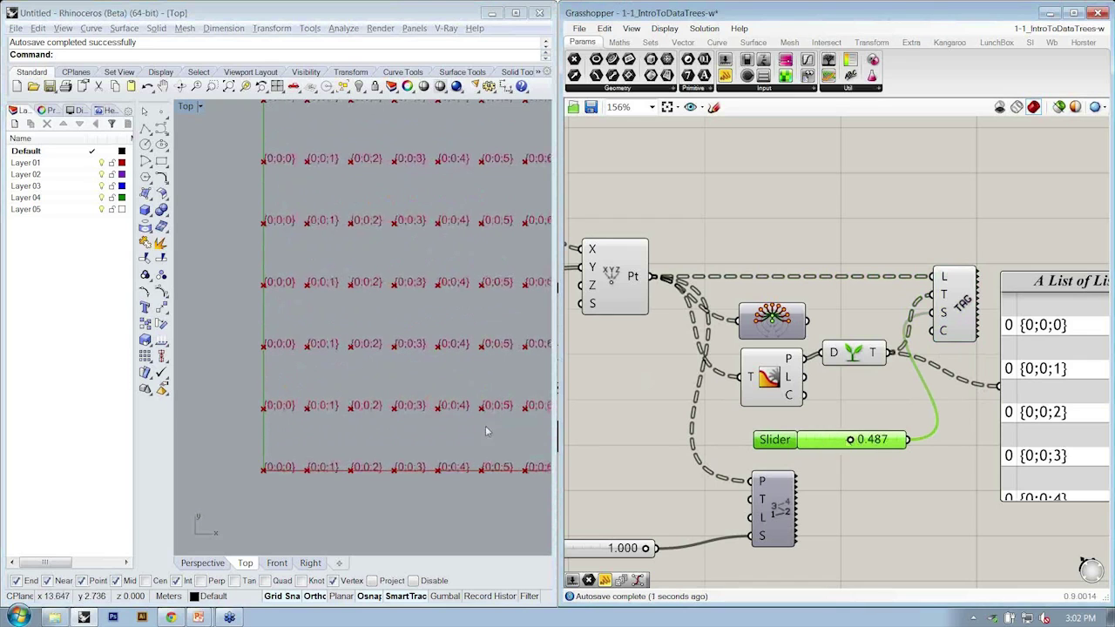
# Pan and zoom the Top view to inspect the path labels on the grid points
pyautogui.scroll(-2, 264, 374)
pyautogui.moveTo(264, 374)
pyautogui.mouseDown(button='right')
pyautogui.moveTo(262, 393)
pyautogui.moveTo(273, 388)
pyautogui.mouseUp(button='right')
pyautogui.scroll(-1, 274, 388)
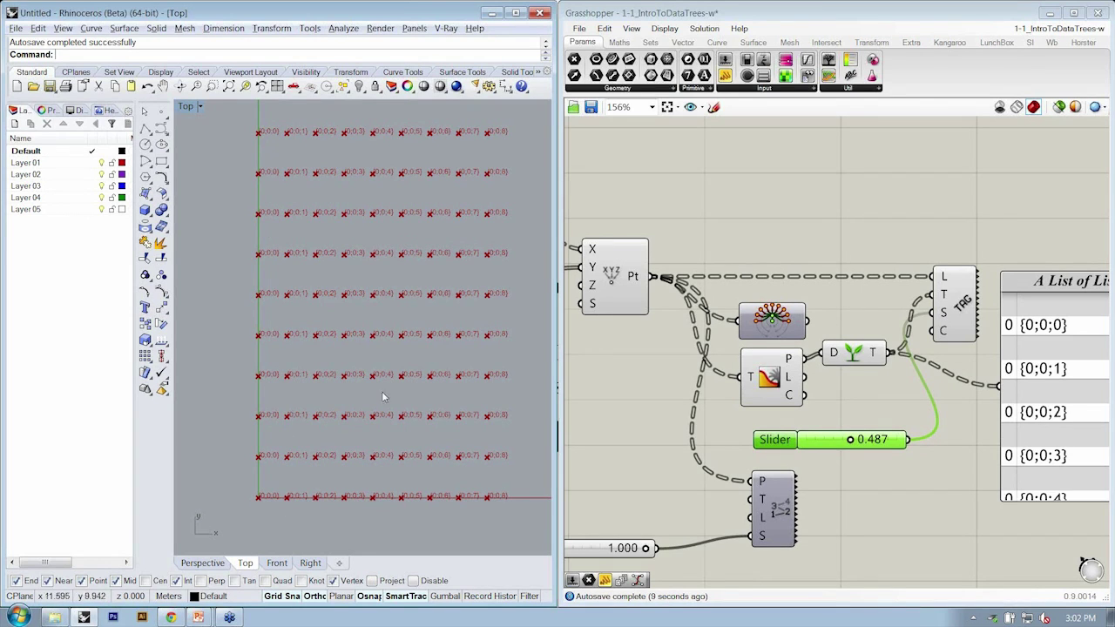
pyautogui.click(959, 300)
pyautogui.scroll(3, 252, 506)
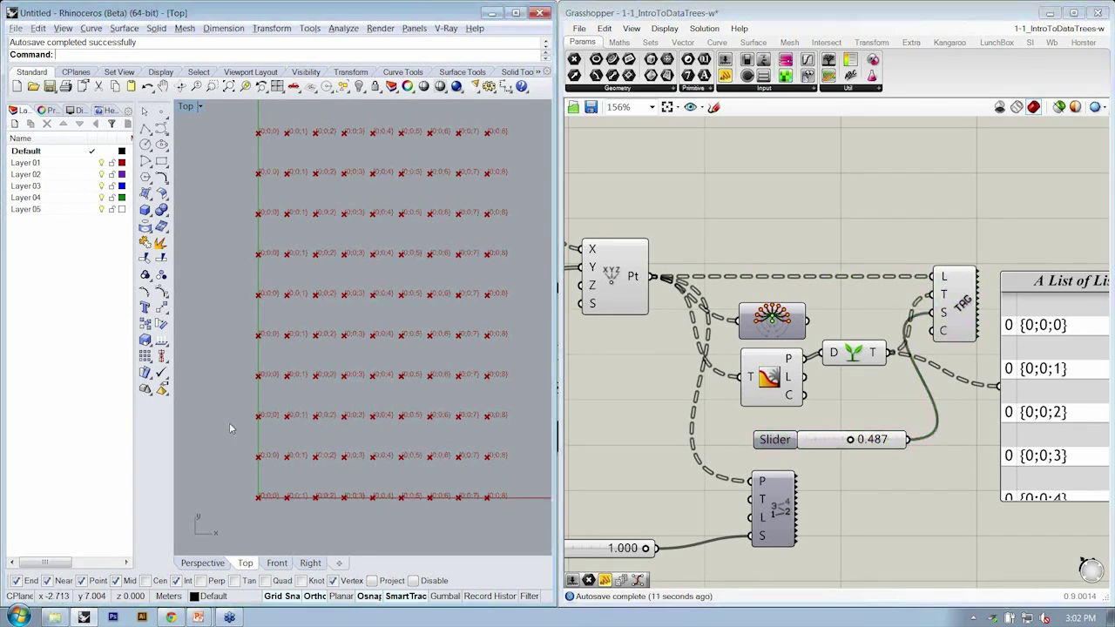
pyautogui.scroll(2, 288, 488)
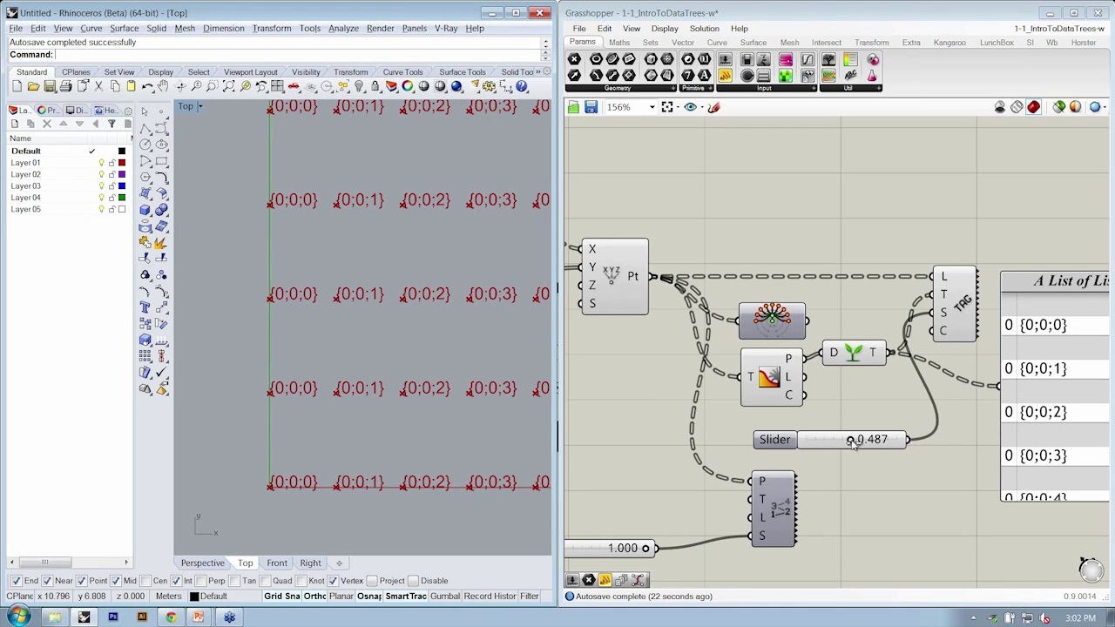
pyautogui.scroll(-3, 340, 279)
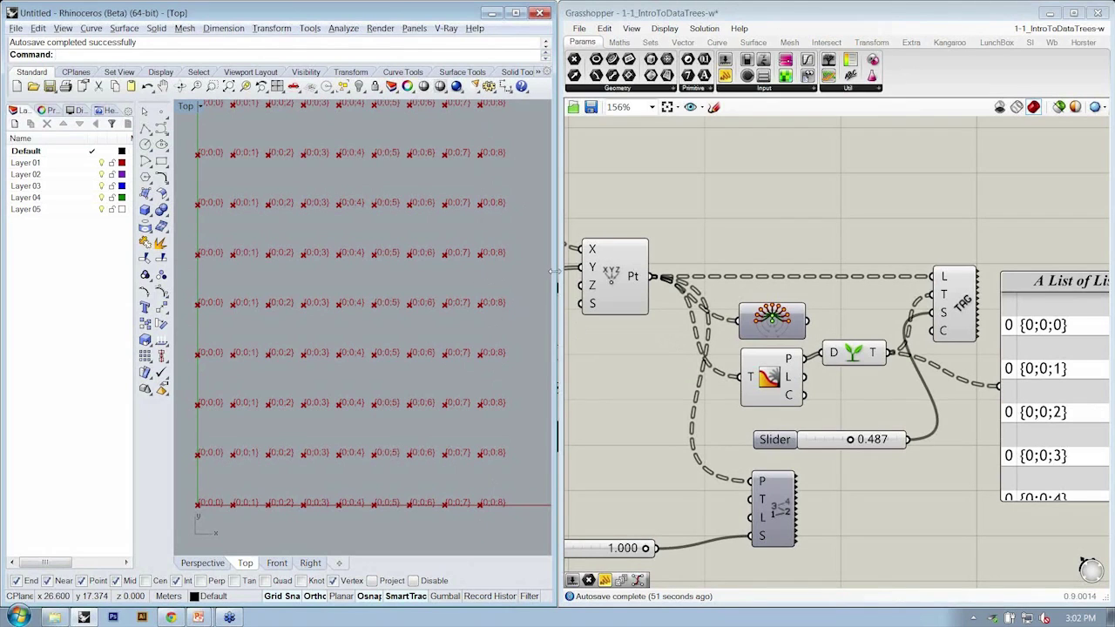
# Move the Tag component right, the A List of Lists panel down, and Graft Tree right
pyautogui.moveTo(613, 277); pyautogui.dragTo(634, 272, button='right')
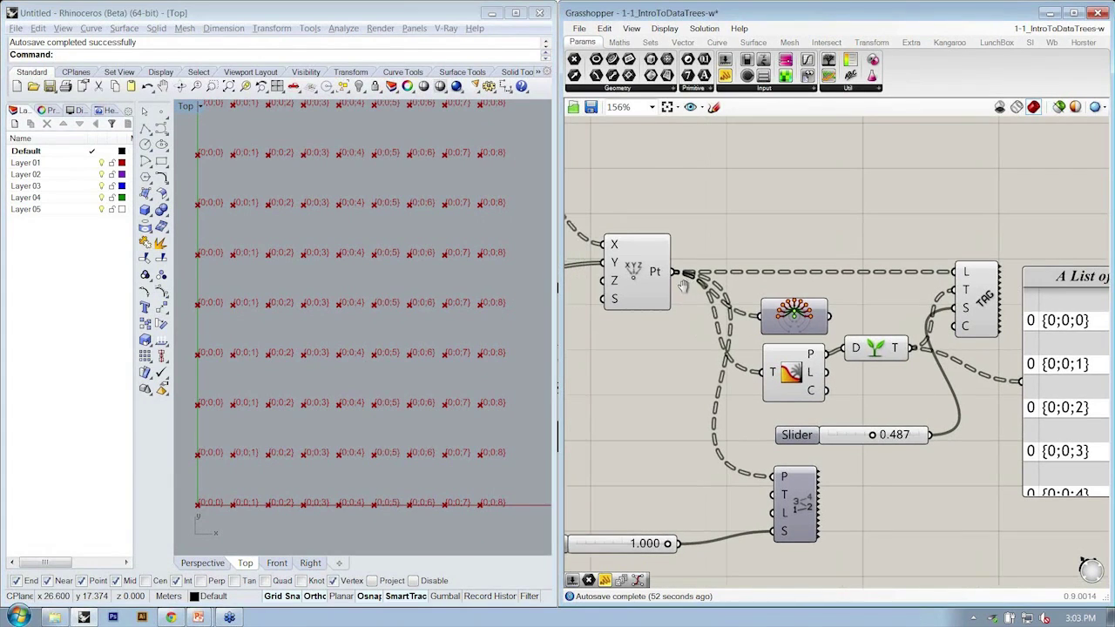
pyautogui.moveTo(1003, 351); pyautogui.dragTo(957, 337, button='right')
pyautogui.click(994, 332)
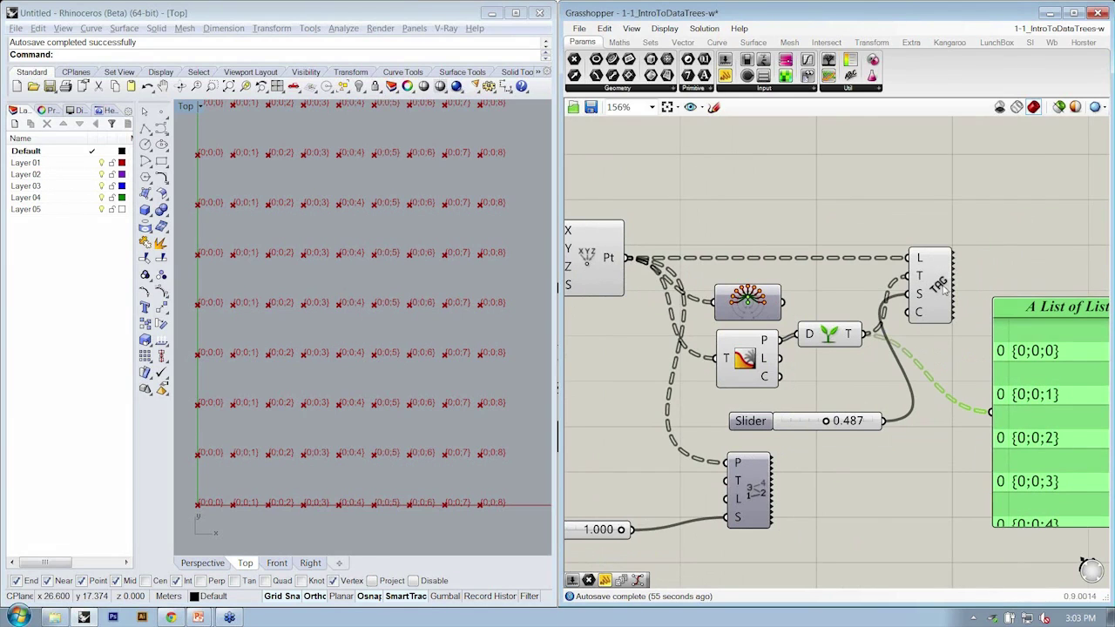
pyautogui.moveTo(944, 292); pyautogui.dragTo(995, 292)
pyautogui.moveTo(1034, 349); pyautogui.dragTo(1015, 418)
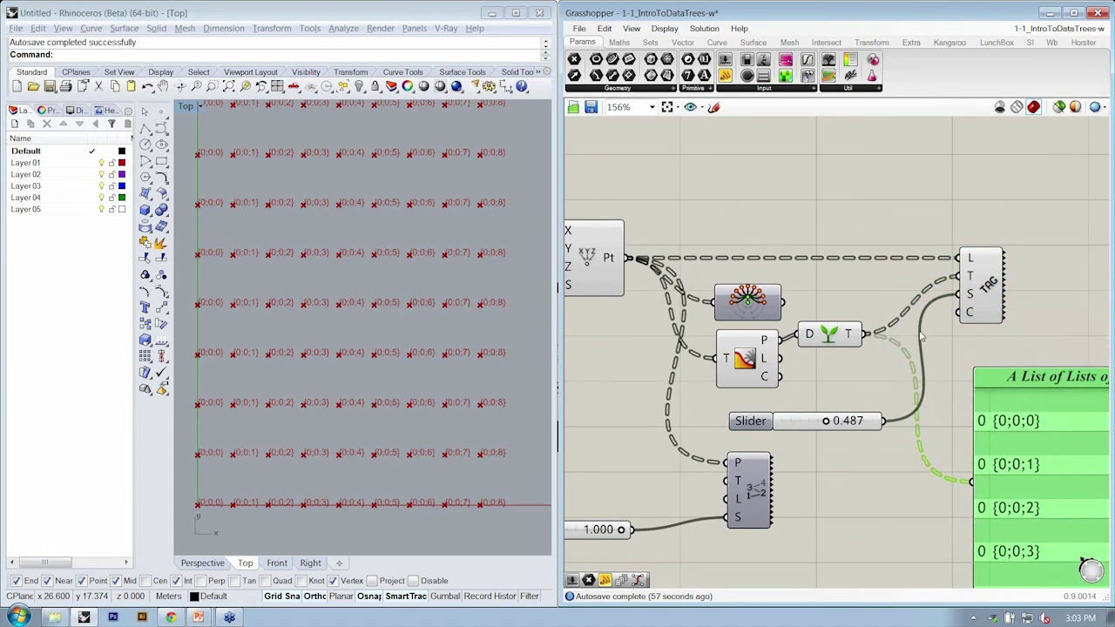
pyautogui.moveTo(829, 339); pyautogui.dragTo(844, 341)
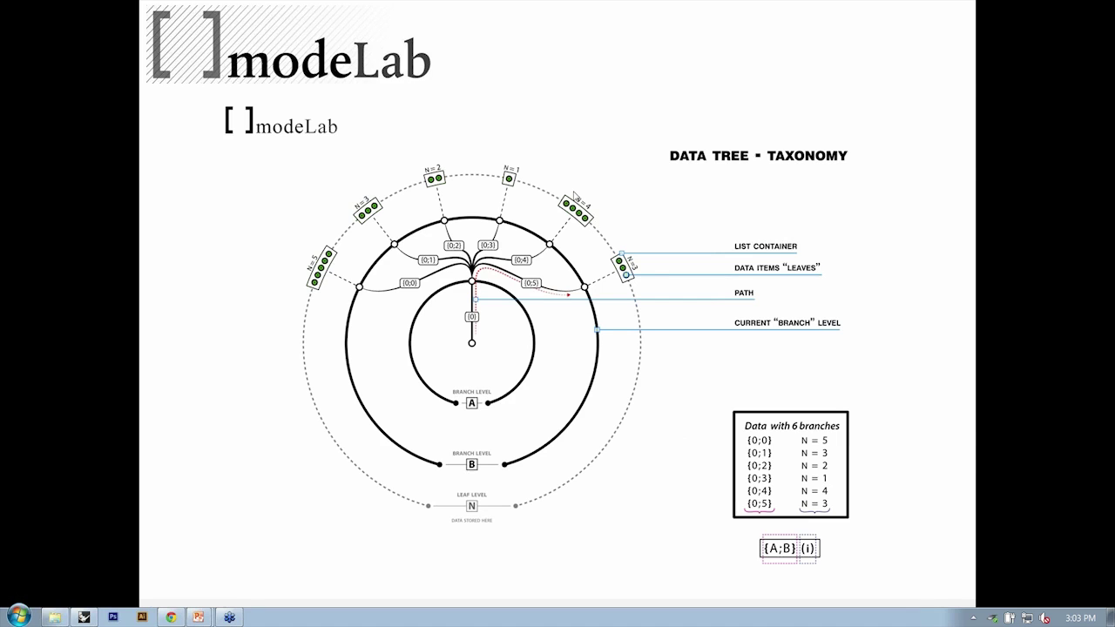
# Return from the PDF slides to the Rhino and Grasshopper windows
pyautogui.hotkey('alt', 'Tab')
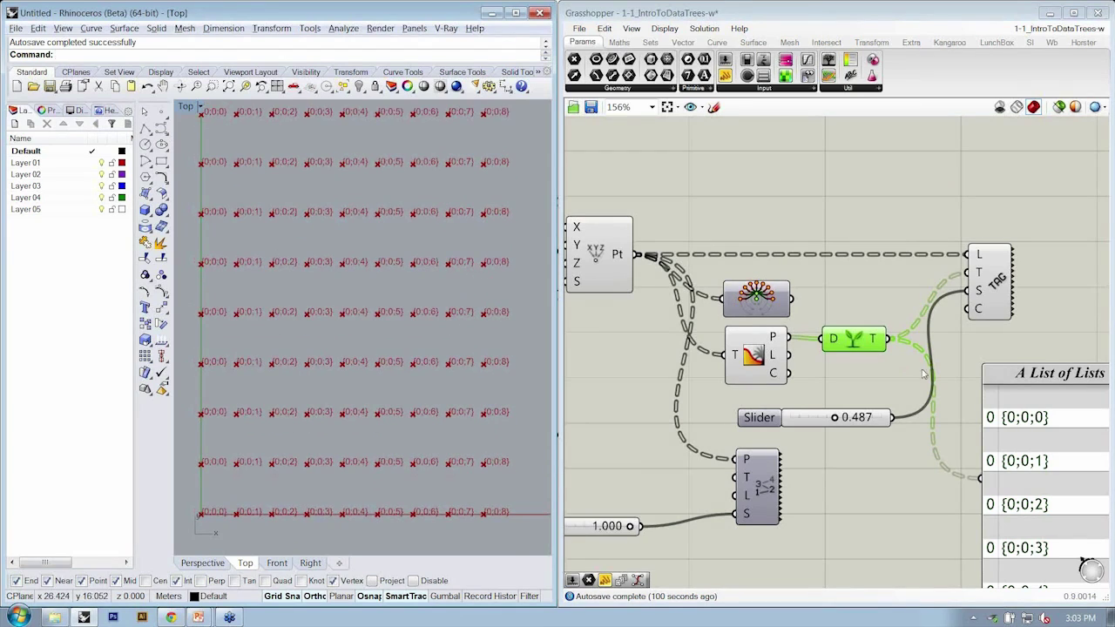
pyautogui.moveTo(859, 350); pyautogui.dragTo(856, 346)
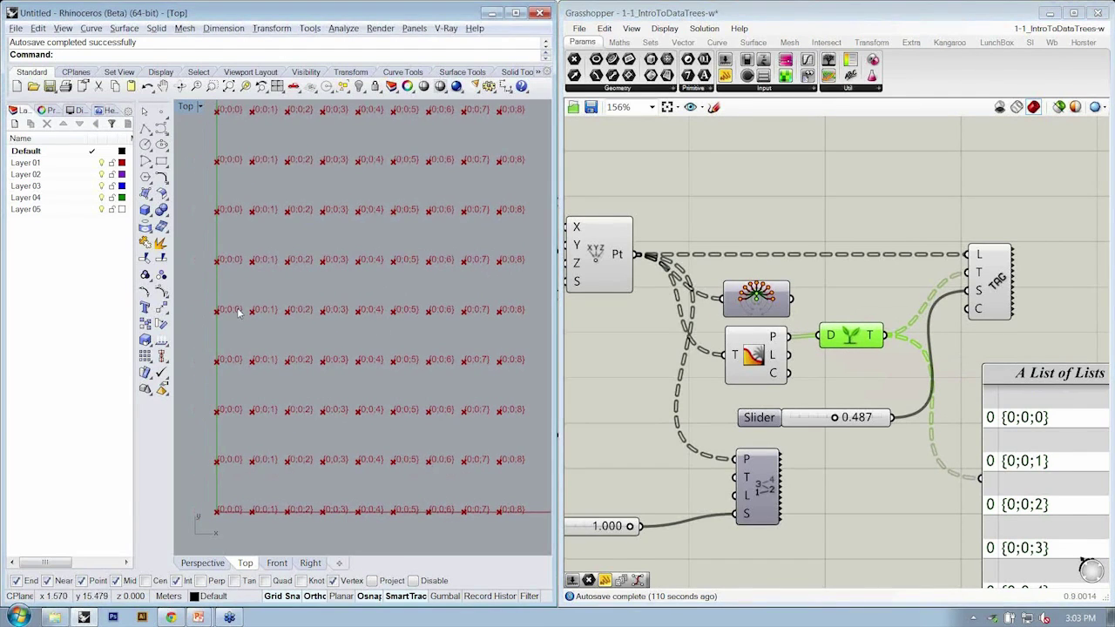
pyautogui.rightClick(772, 485)
pyautogui.click(793, 510)
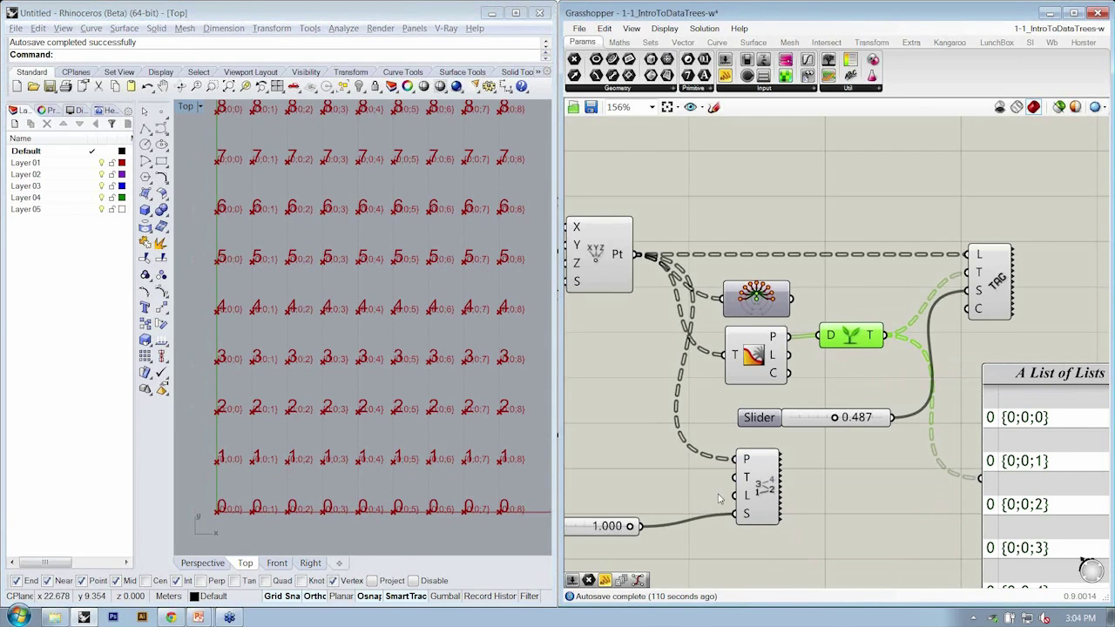
pyautogui.moveTo(630, 527); pyautogui.dragTo(653, 514)
pyautogui.scroll(4, 228, 370)
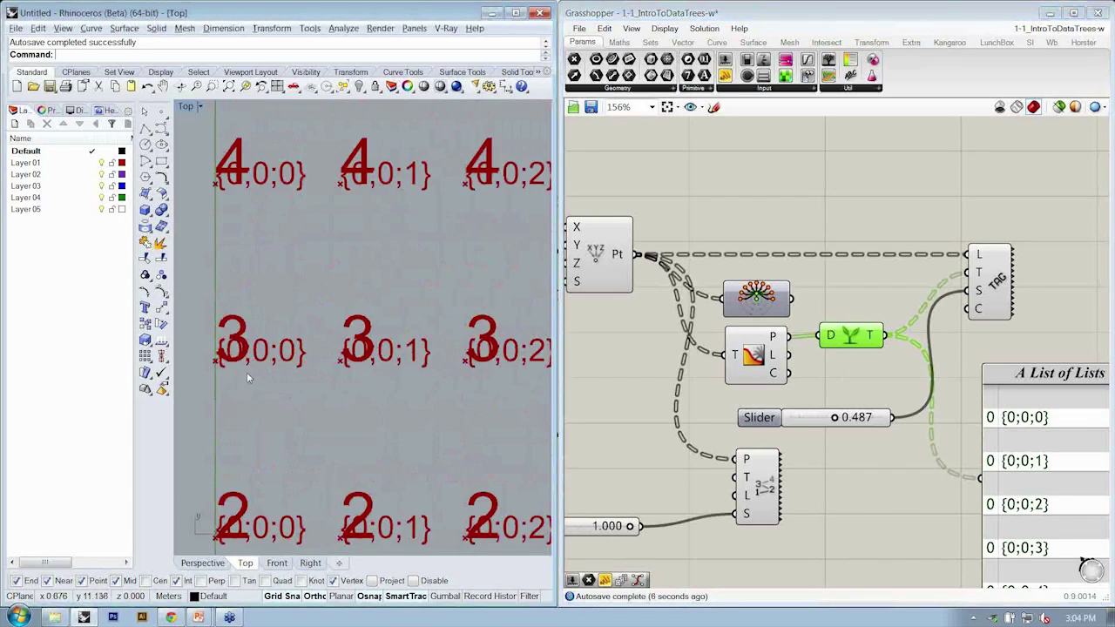
pyautogui.scroll(-3, 247, 372)
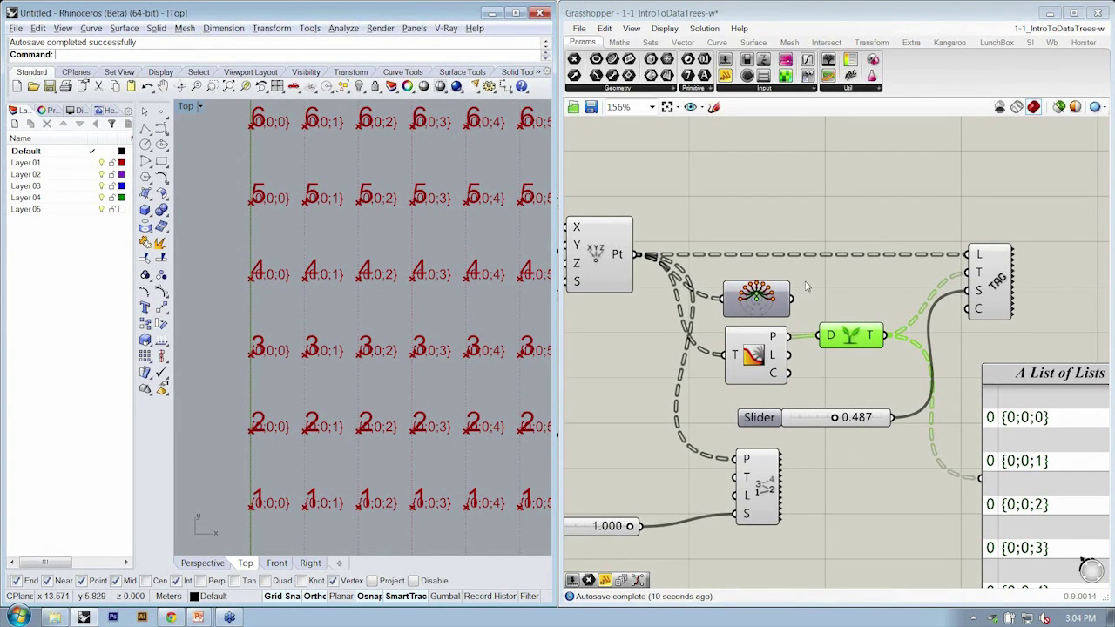
pyautogui.moveTo(856, 347); pyautogui.dragTo(861, 349)
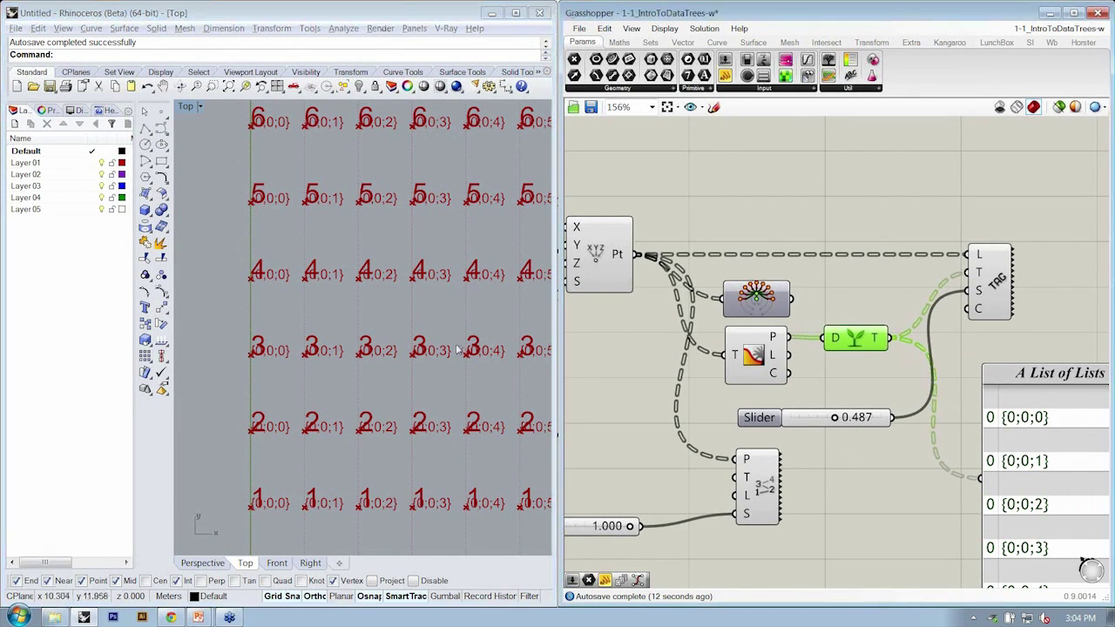
pyautogui.moveTo(429, 349); pyautogui.dragTo(419, 300, button='right')
pyautogui.scroll(-2, 419, 300)
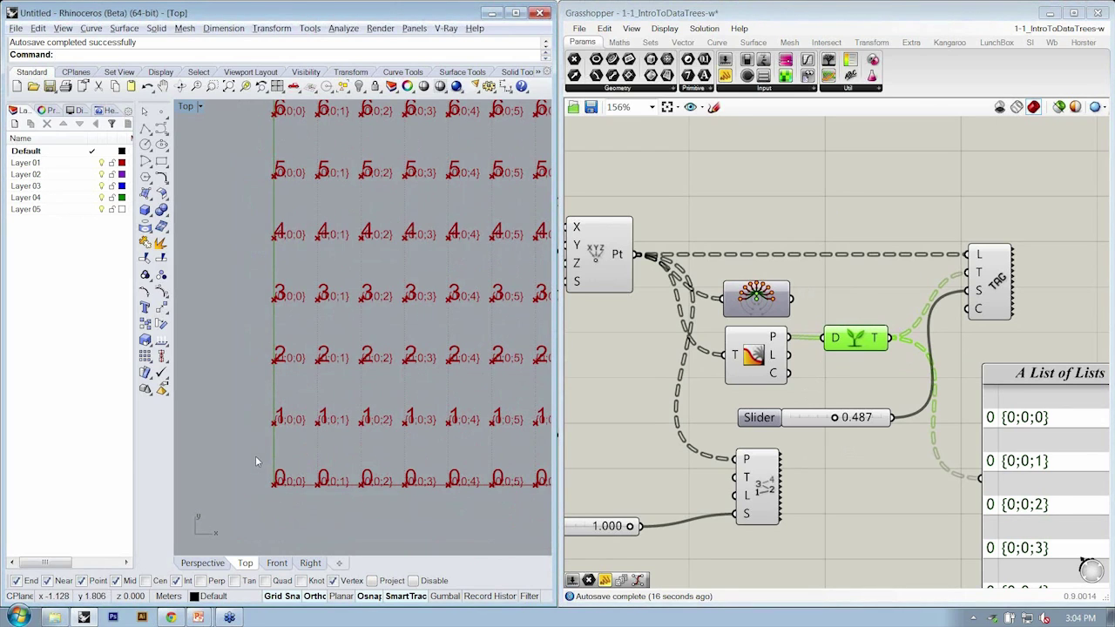
pyautogui.rightClick(770, 477)
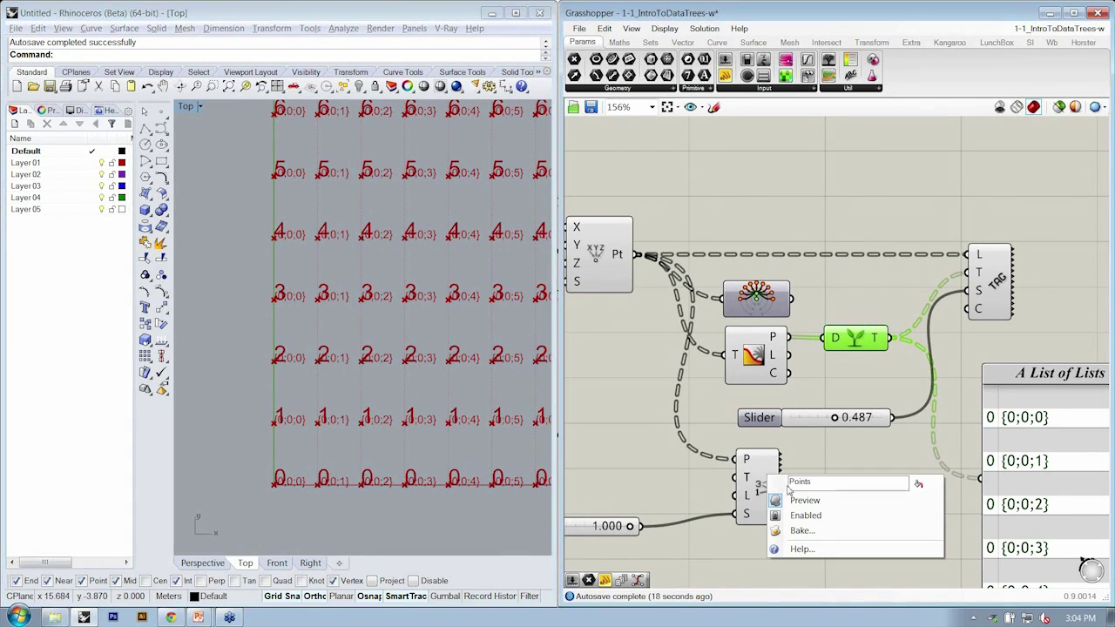
pyautogui.click(789, 498)
pyautogui.scroll(-3, 788, 498)
pyautogui.moveTo(993, 315); pyautogui.dragTo(824, 478)
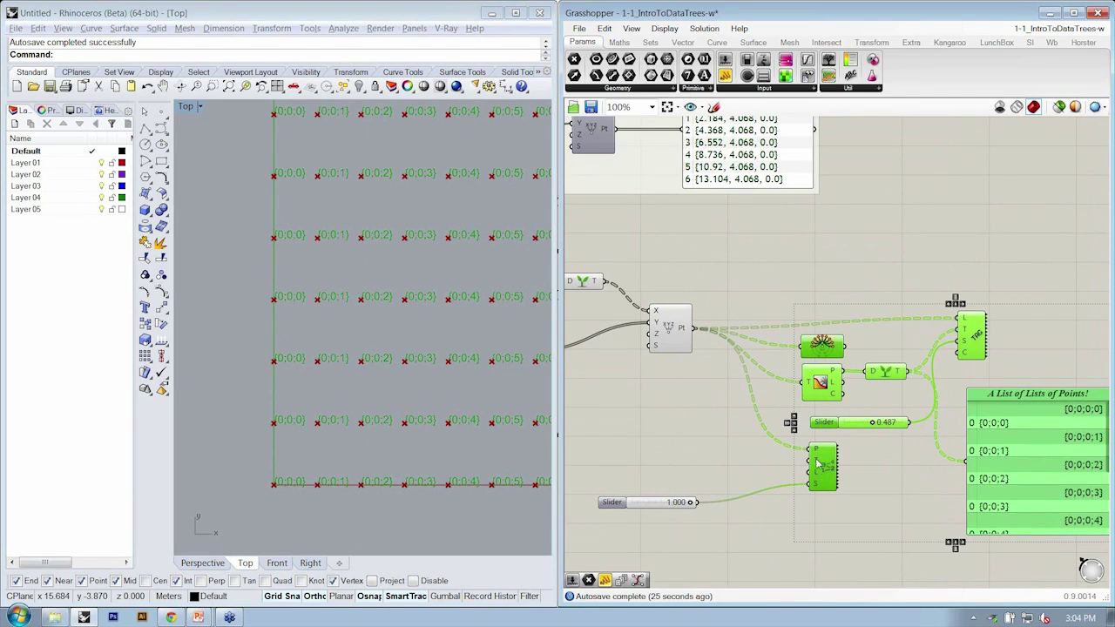
pyautogui.click(768, 429)
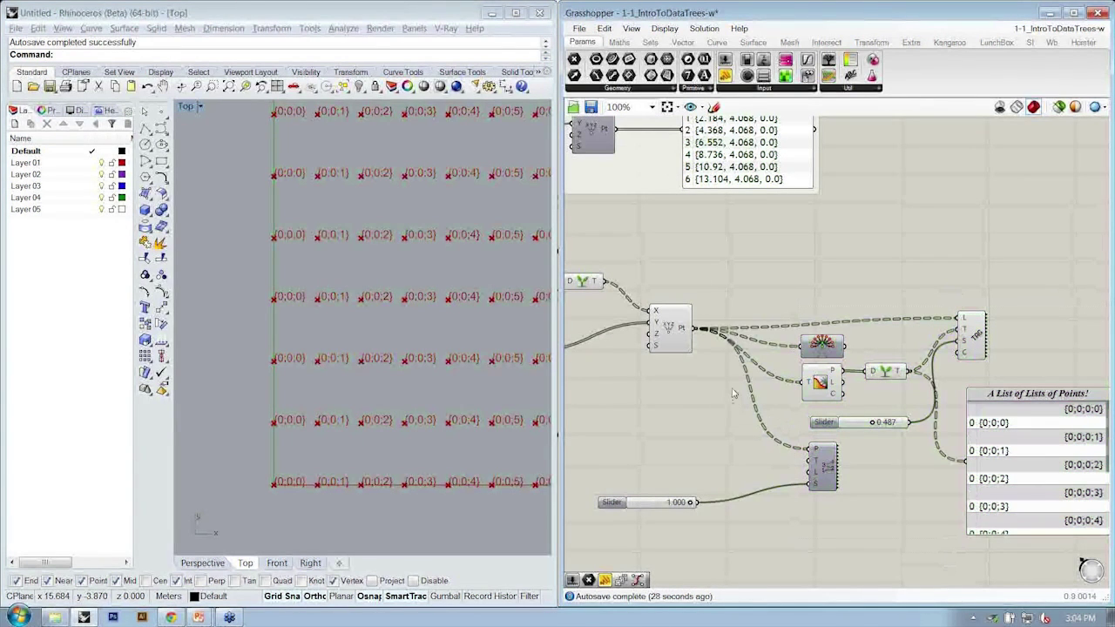
pyautogui.moveTo(728, 385); pyautogui.dragTo(700, 374, button='right')
pyautogui.scroll(3, 676, 336)
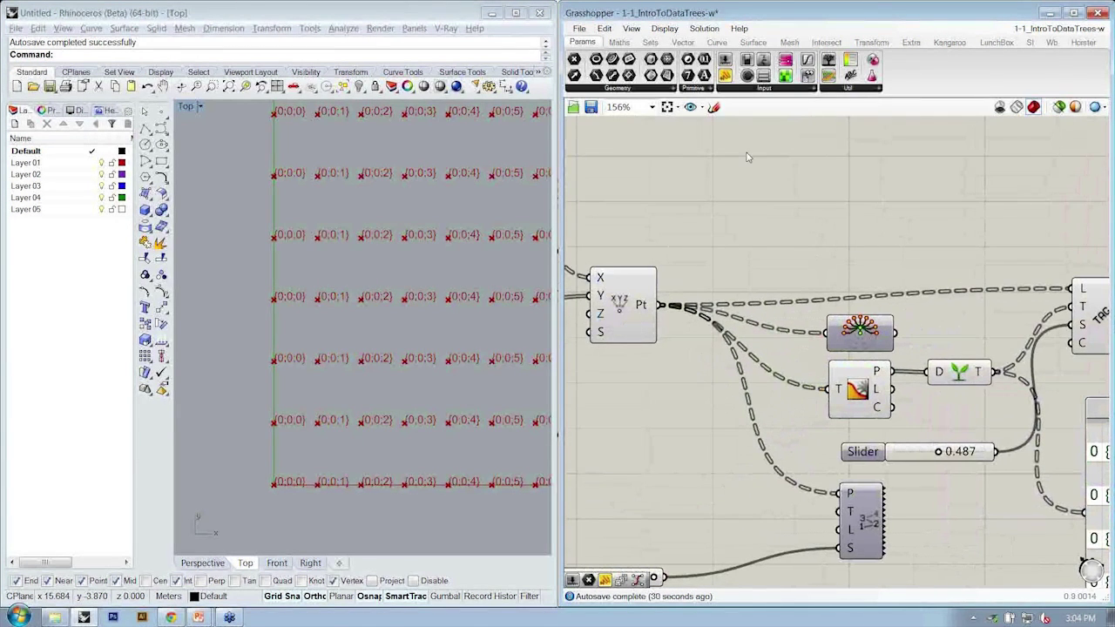
# Add a Graft Tree after the grid Pt output and route its grafted points into the radial and tag components
pyautogui.click(654, 44)
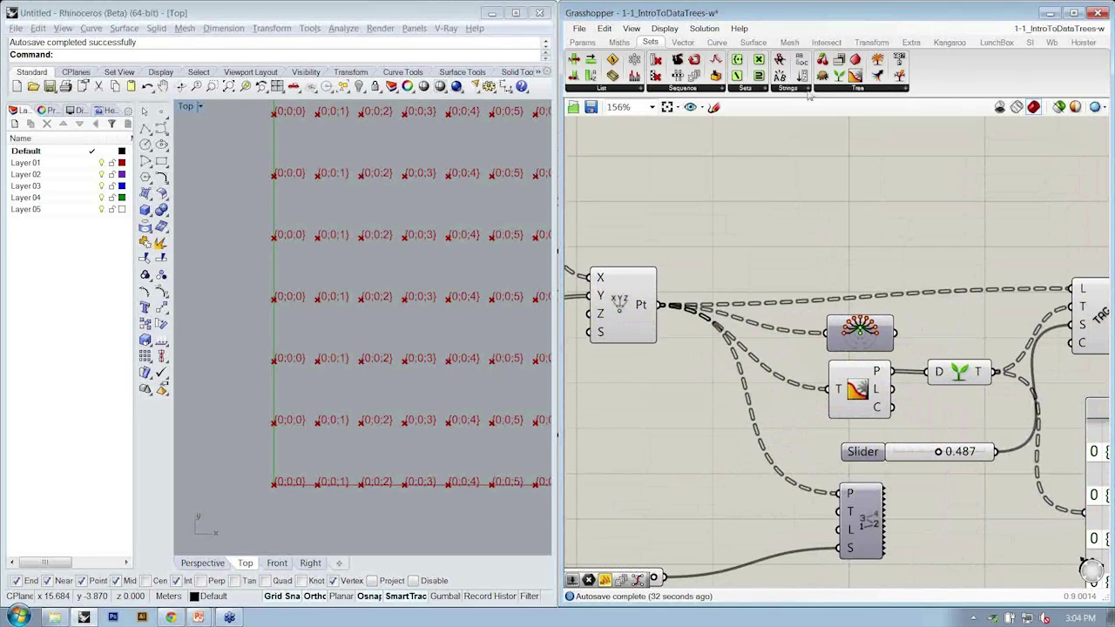
pyautogui.click(835, 90)
pyautogui.moveTo(949, 124); pyautogui.dragTo(748, 249)
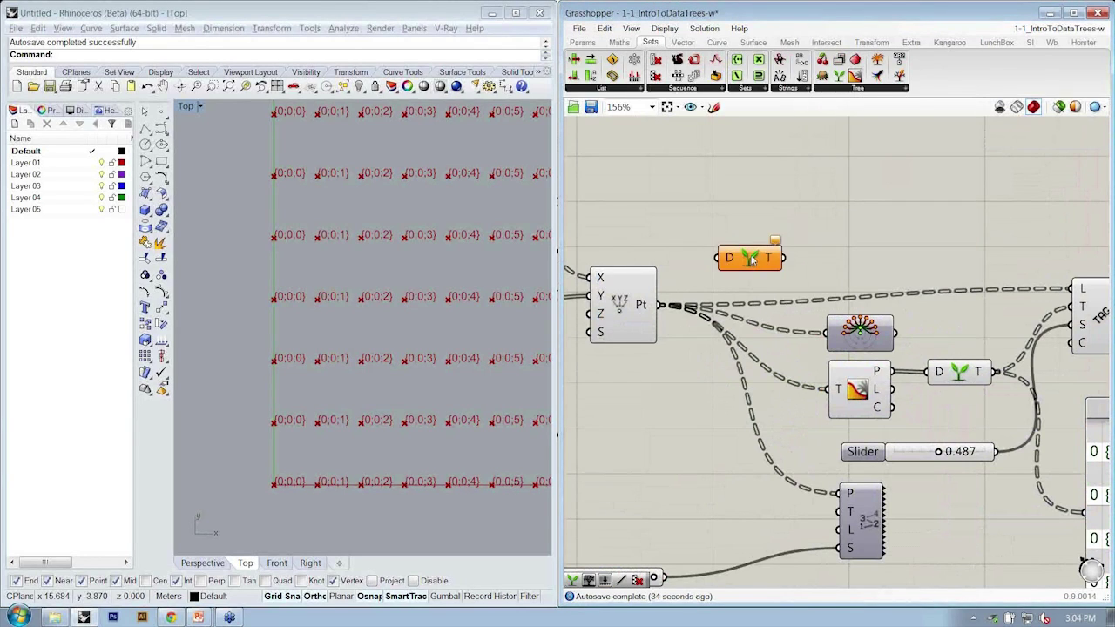
pyautogui.moveTo(661, 305); pyautogui.dragTo(712, 244)
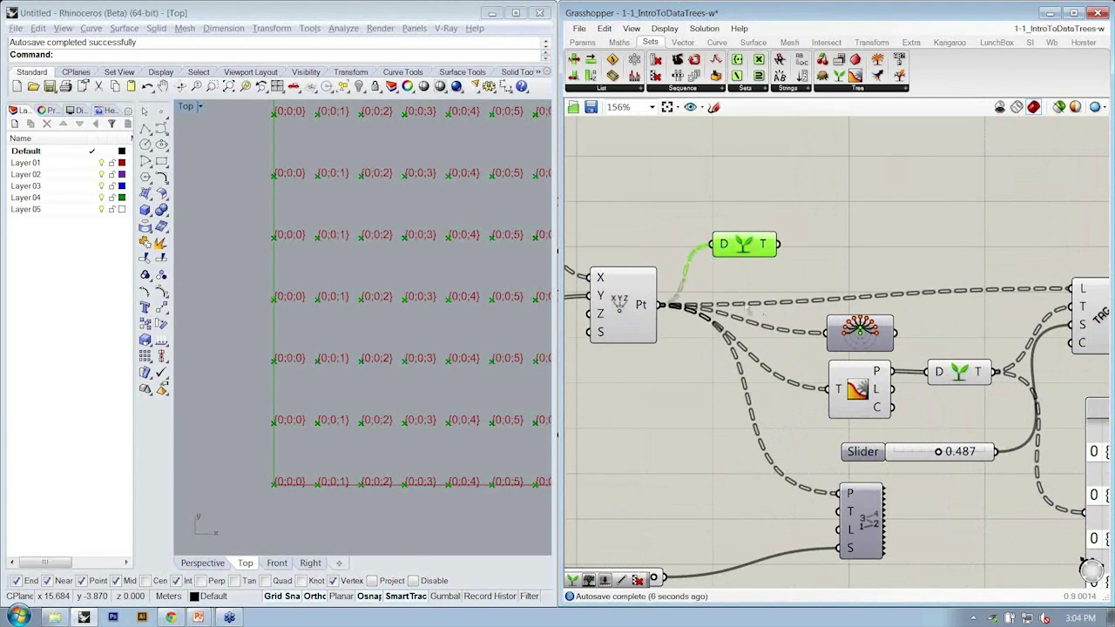
pyautogui.moveTo(787, 245); pyautogui.dragTo(739, 237, button='right')
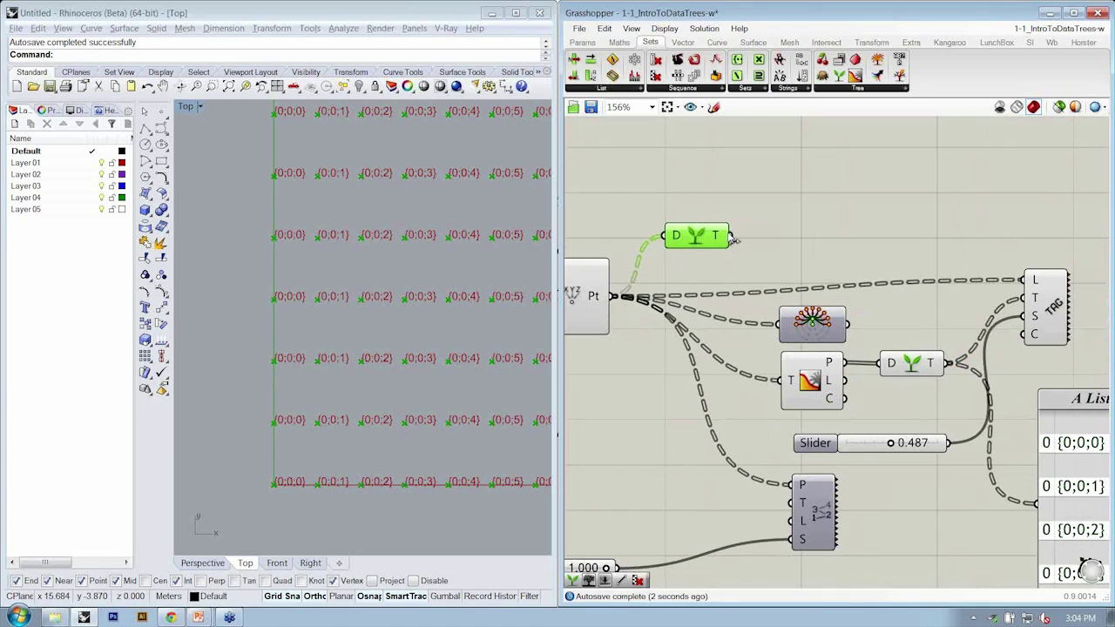
pyautogui.moveTo(734, 237); pyautogui.dragTo(778, 324)
pyautogui.moveTo(742, 244); pyautogui.dragTo(781, 381)
pyautogui.moveTo(736, 237); pyautogui.dragTo(676, 289)
pyautogui.moveTo(891, 444); pyautogui.dragTo(885, 444)
pyautogui.scroll(4, 278, 487)
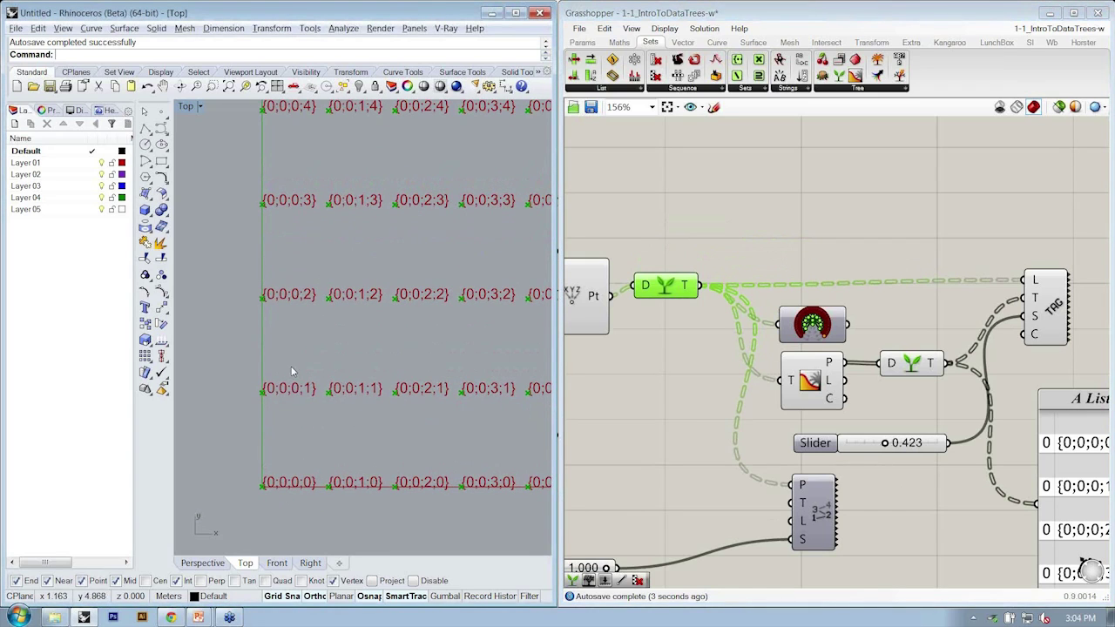
pyautogui.moveTo(671, 287); pyautogui.dragTo(677, 296)
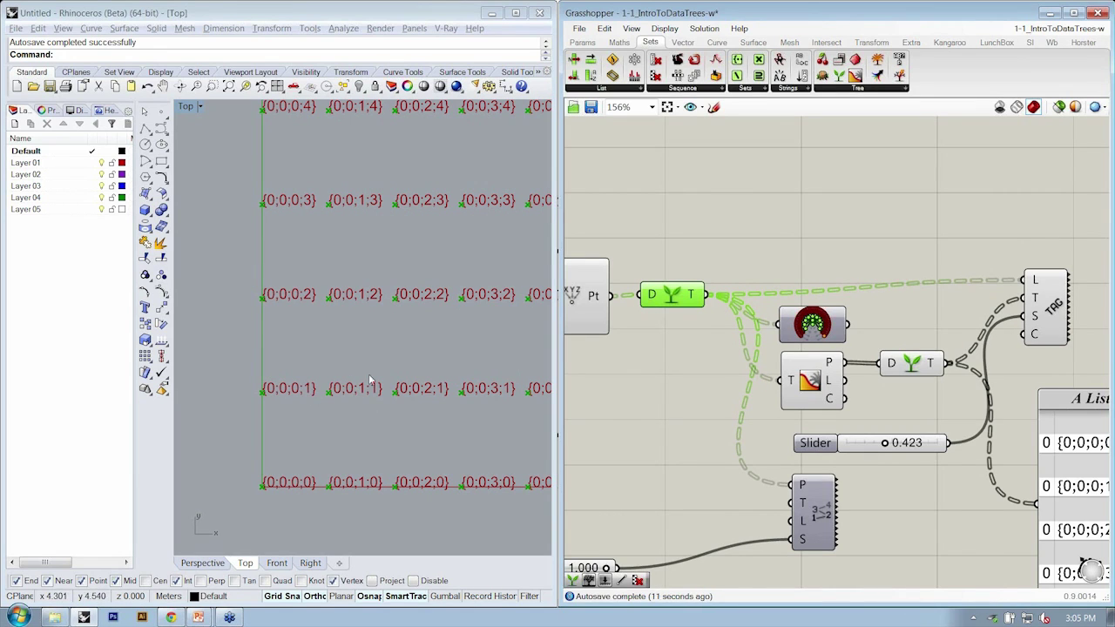
# Inspect the labelled grid and tidy the XYZ point, Graft Tree and tag component positions
pyautogui.scroll(-3, 370, 383)
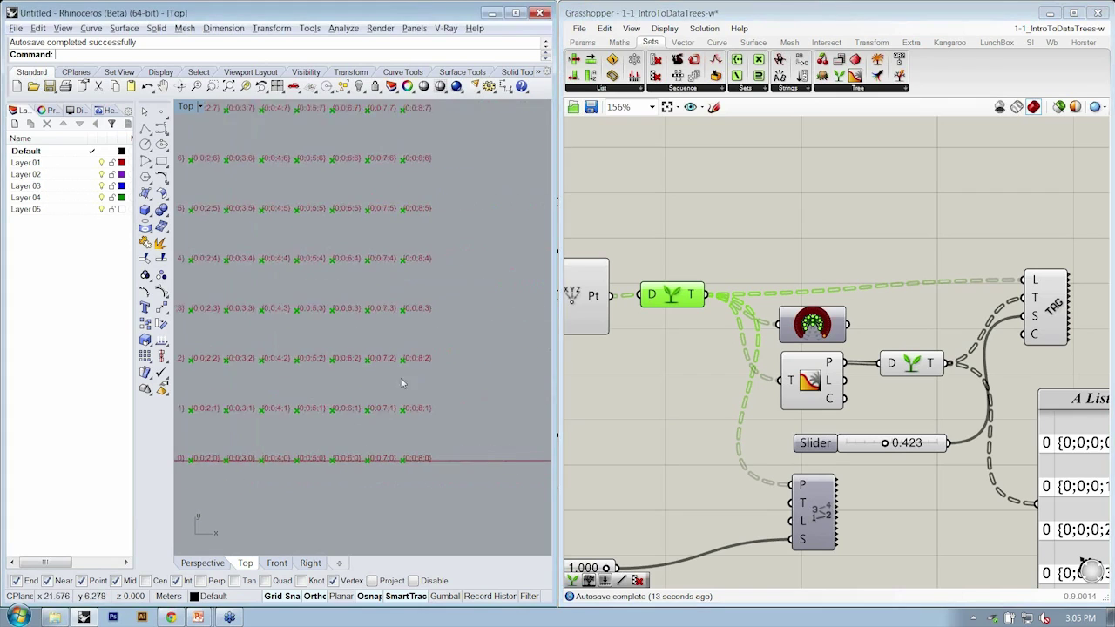
pyautogui.scroll(5, 402, 384)
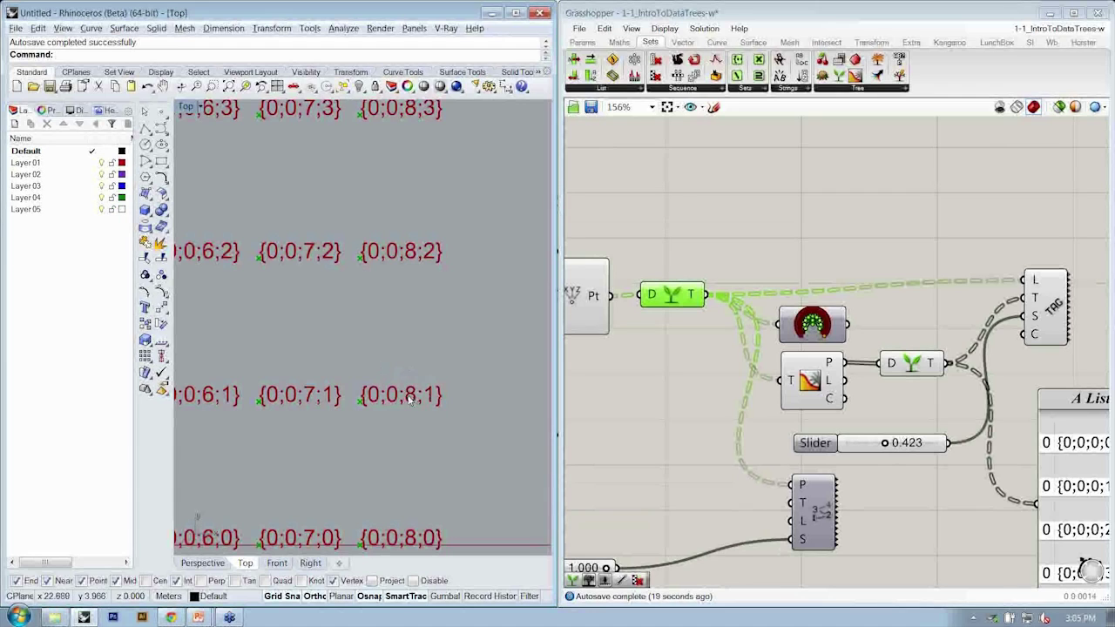
pyautogui.scroll(-3, 434, 399)
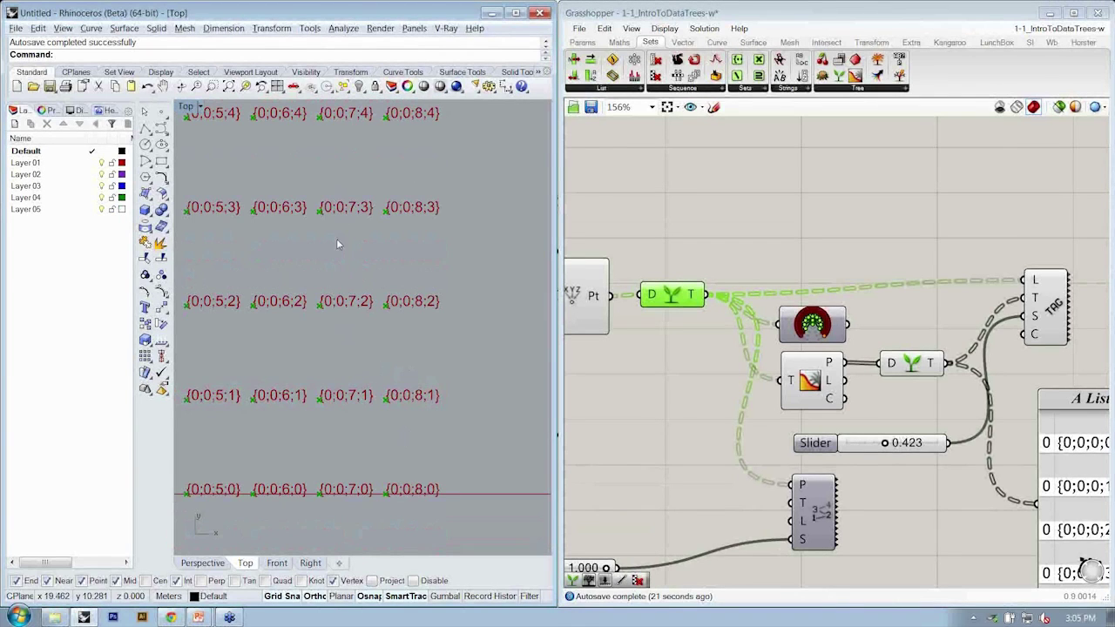
pyautogui.scroll(-3, 459, 348)
pyautogui.moveTo(485, 351); pyautogui.dragTo(479, 400, button='right')
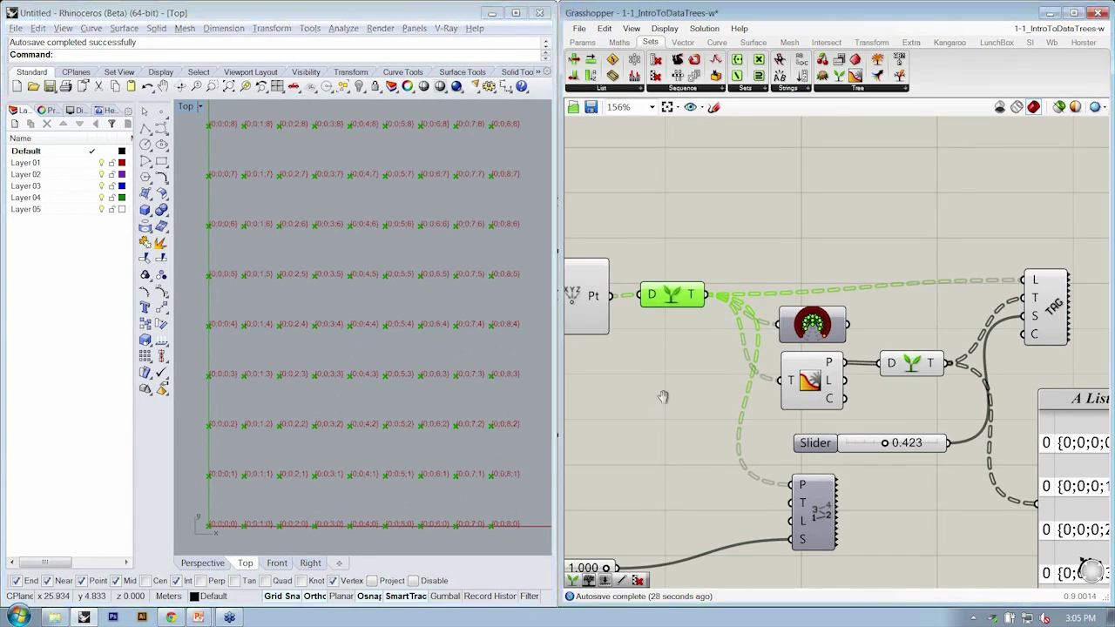
pyautogui.moveTo(664, 404); pyautogui.dragTo(703, 403, button='right')
pyautogui.click(616, 305)
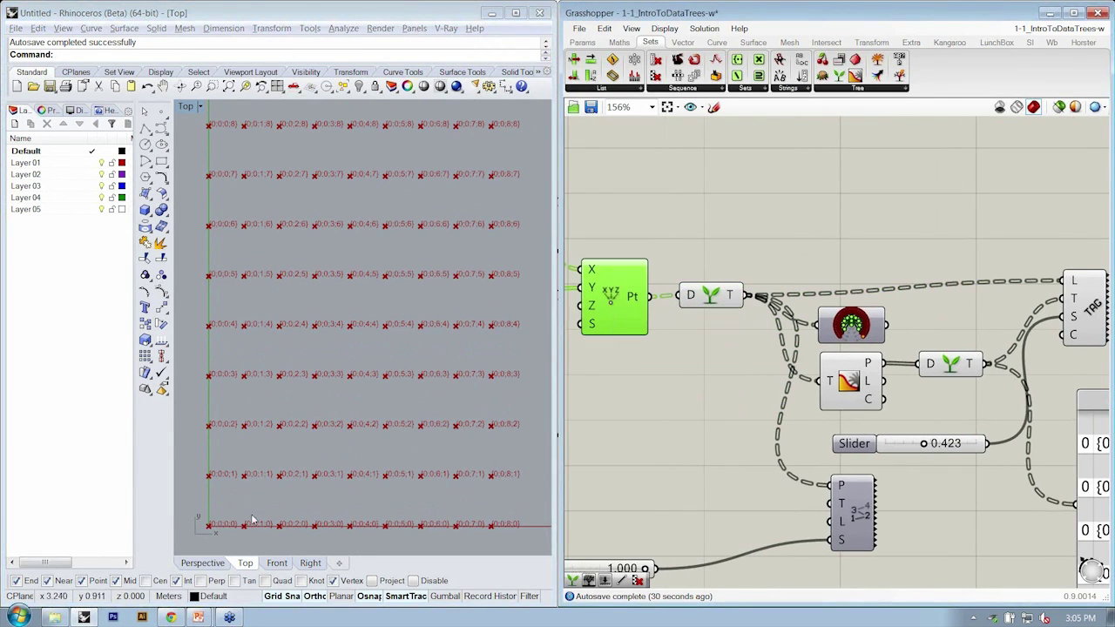
pyautogui.moveTo(719, 299); pyautogui.dragTo(725, 301)
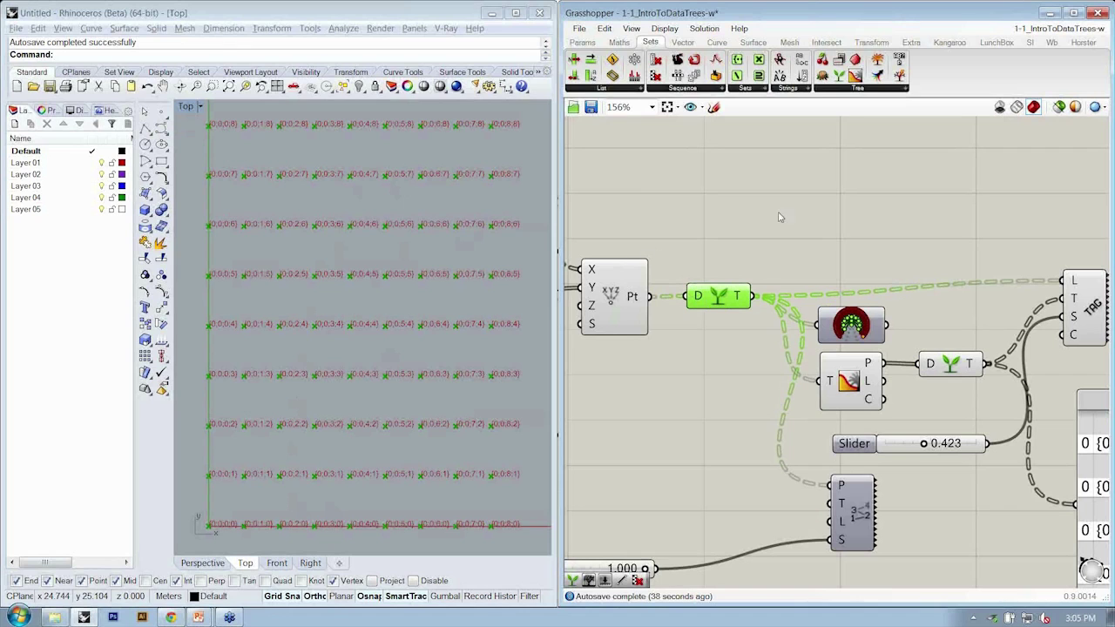
pyautogui.moveTo(1083, 304); pyautogui.dragTo(1083, 315)
# Save the 1-1_IntroToDataTrees definition and close the Grasshopper document
pyautogui.click(984, 264)
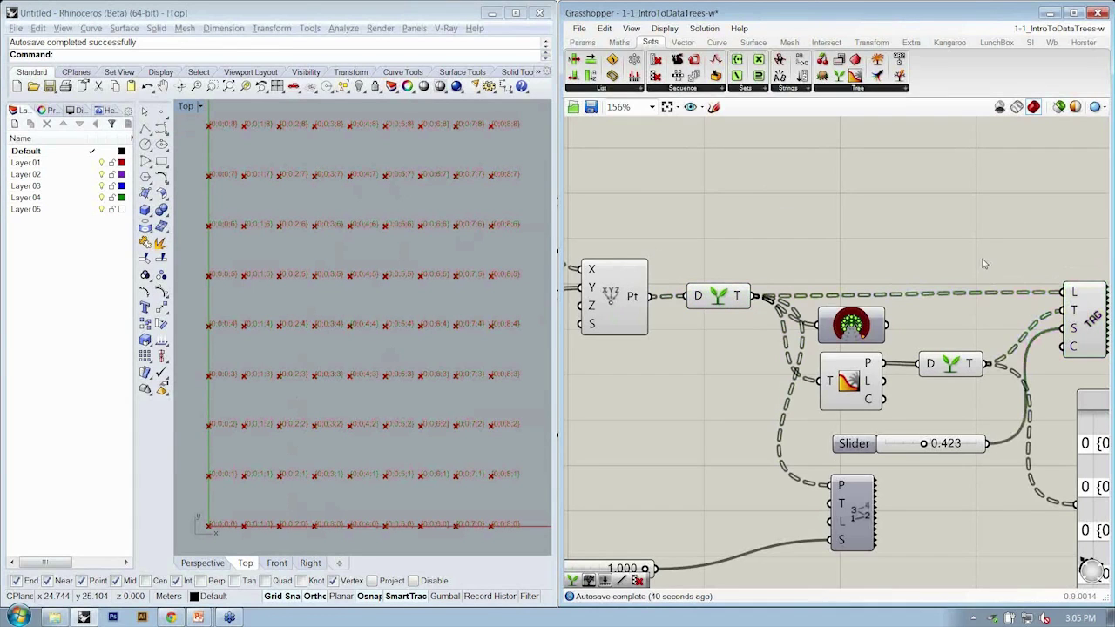
pyautogui.scroll(-3, 1015, 288)
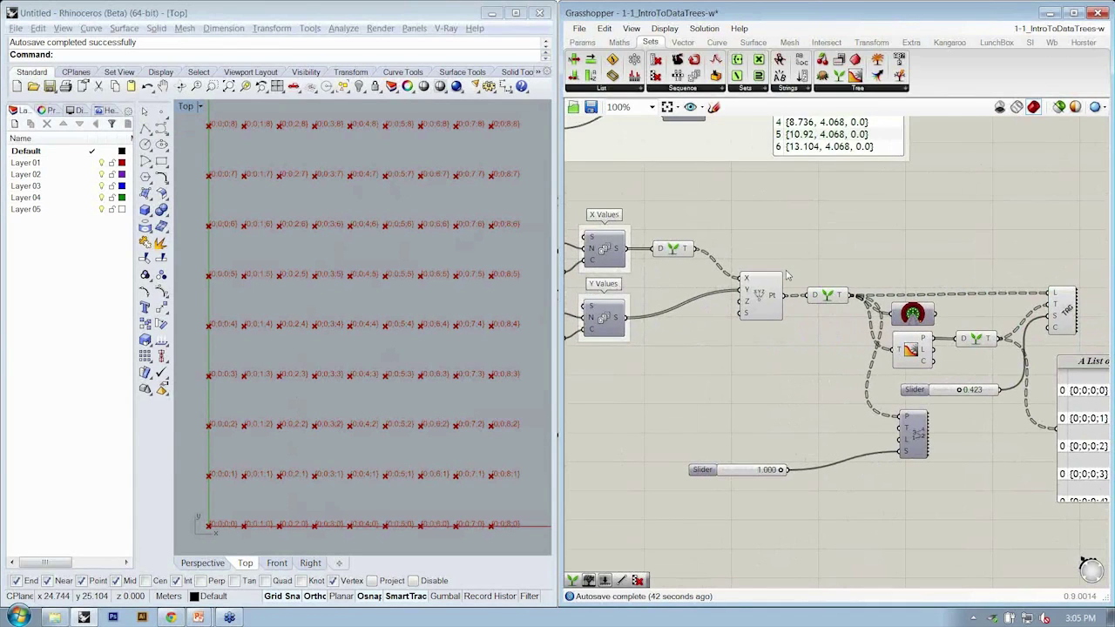
pyautogui.hotkey('ctrl', 's')
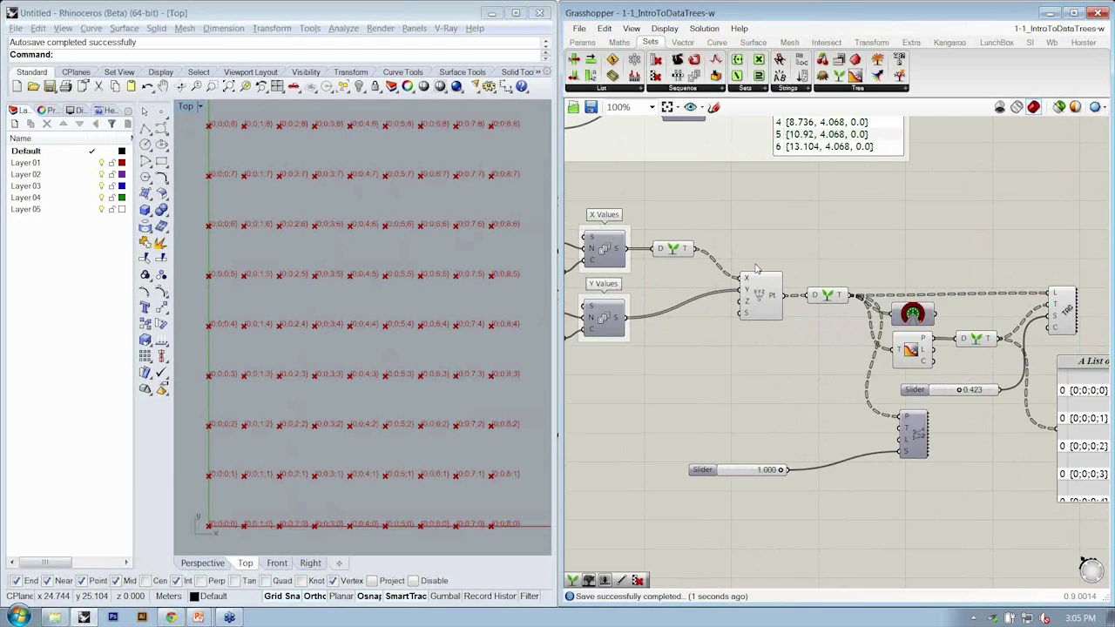
pyautogui.hotkey('ctrl', 'w')
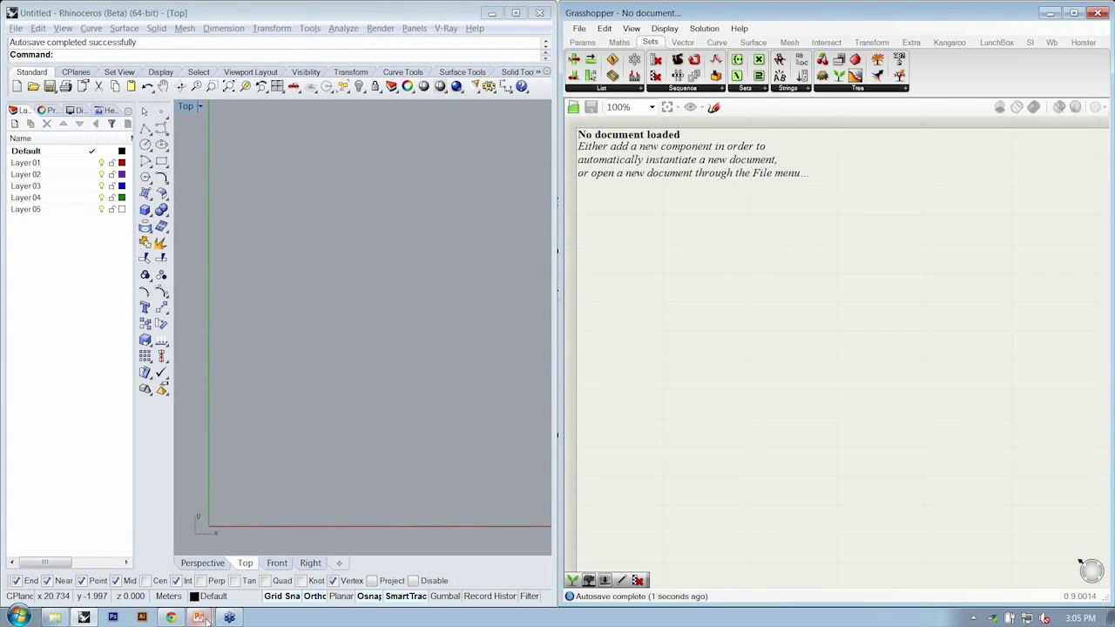